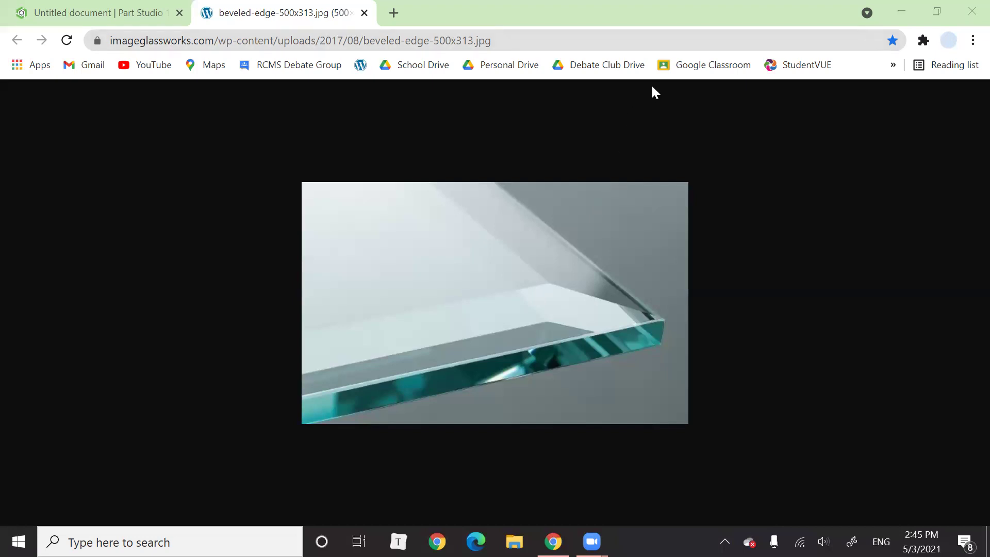
Step: Mark the beveled corner in the glass photo with freehand annotation strokes and clear the marks
drag(515, 296, 576, 326)
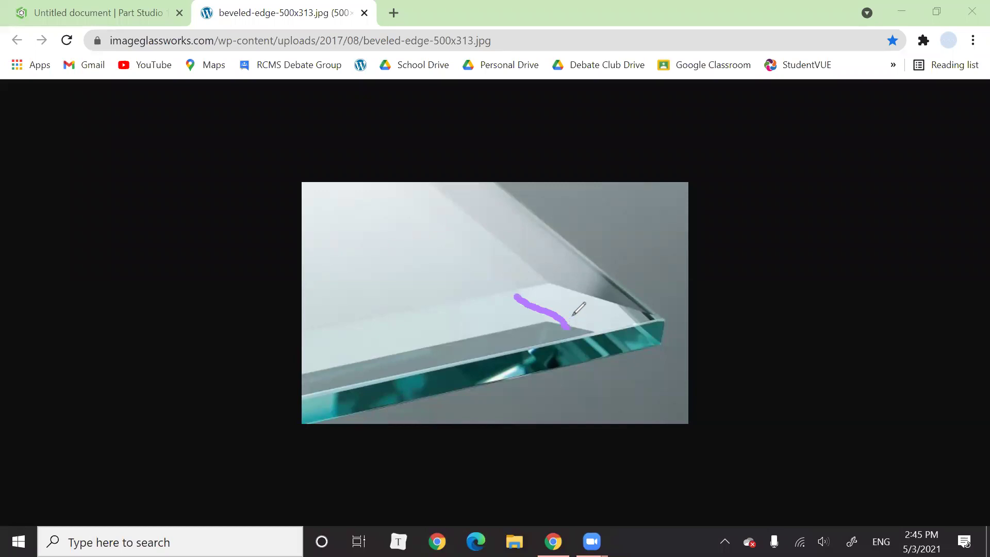
drag(541, 286, 666, 330)
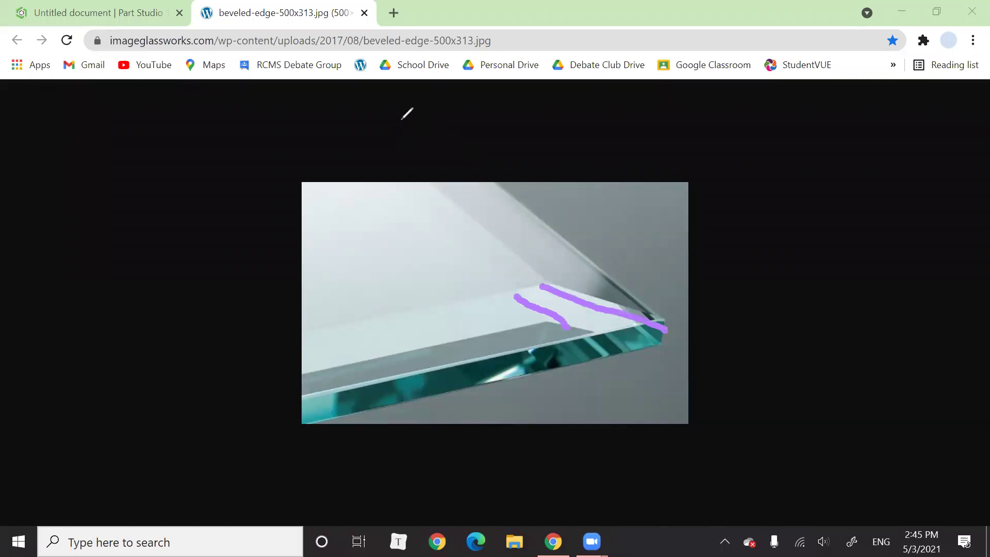
key(ctrl+z)
key(ctrl+z)
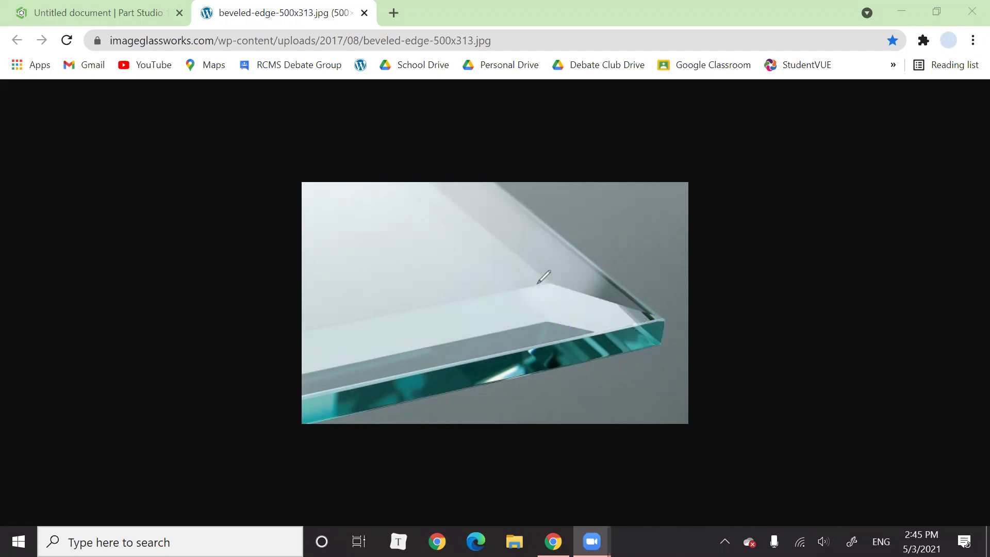
drag(538, 284, 679, 309)
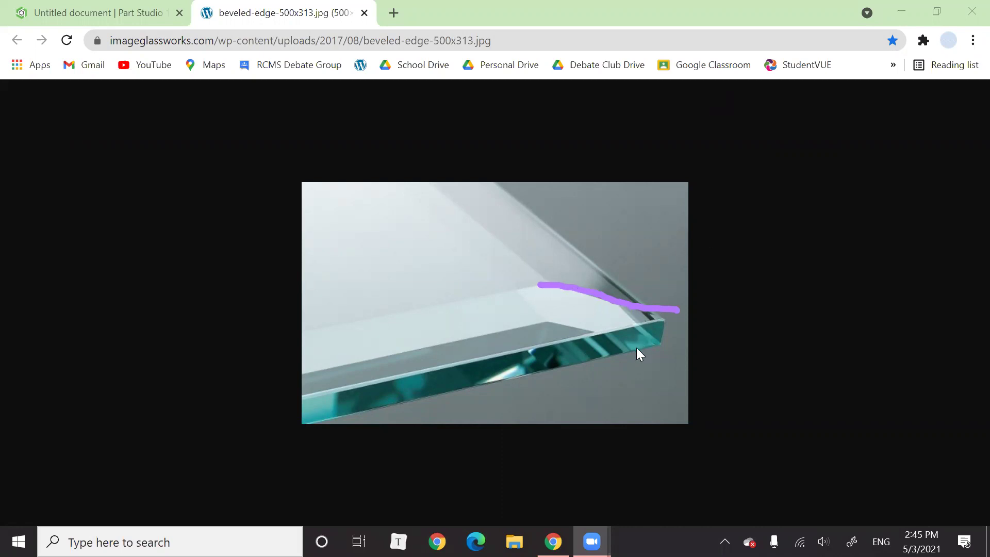
click(587, 93)
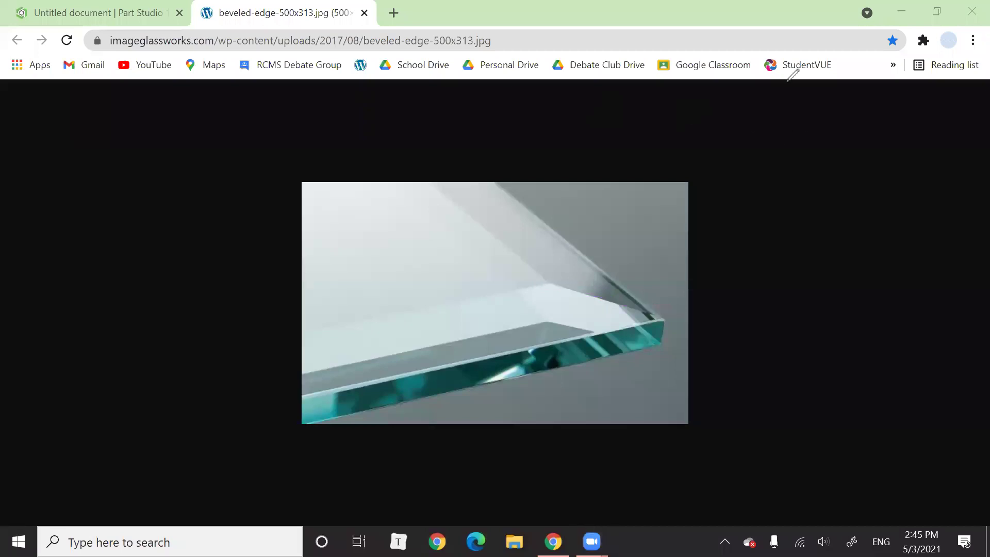
Step: Switch from the glass photo to the untitled Onshape Part Studio
click(164, 11)
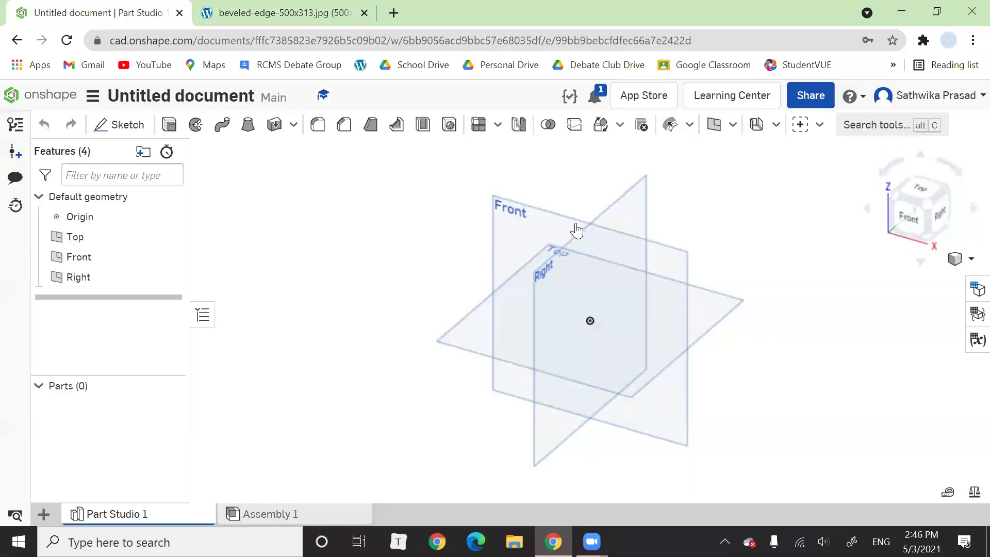
click(242, 98)
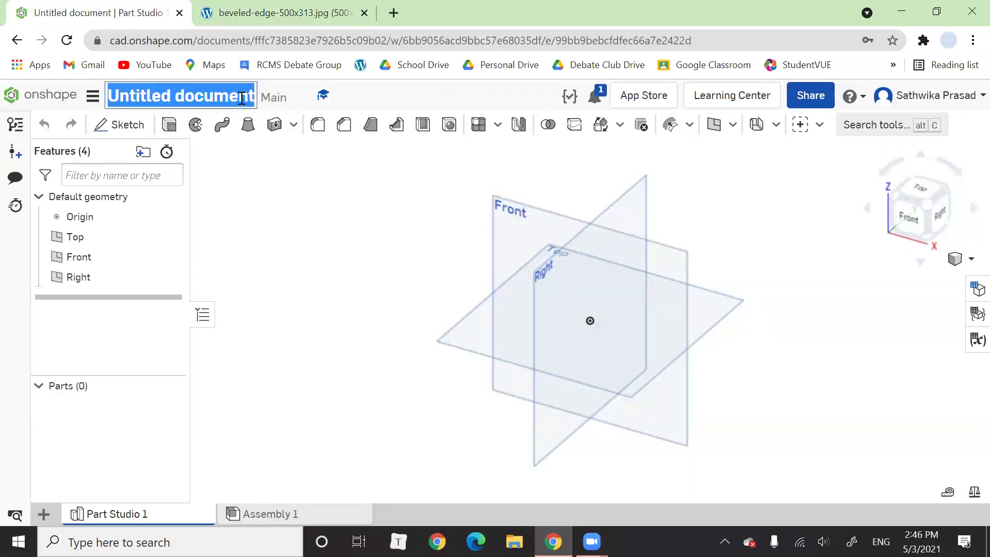
key(BackSpace)
click(358, 265)
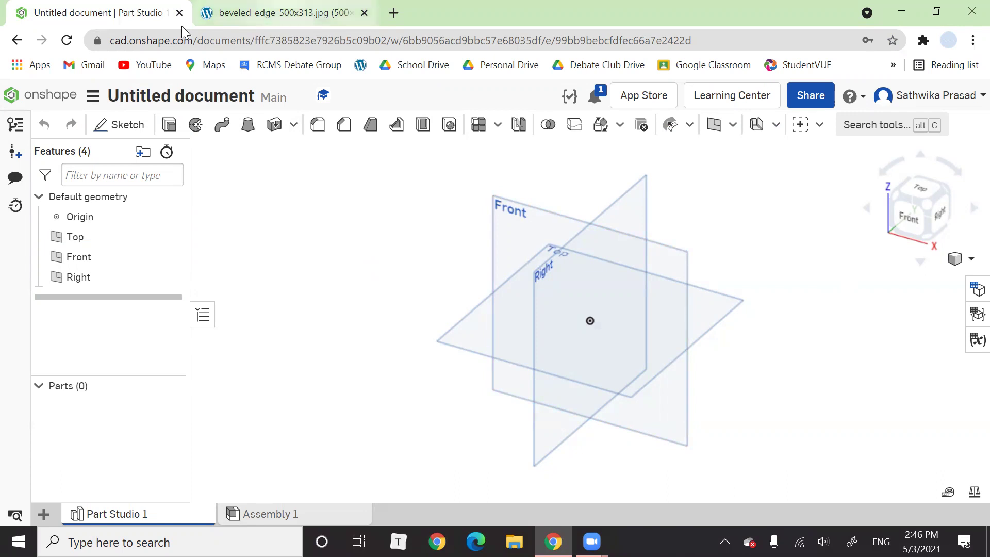
click(139, 98)
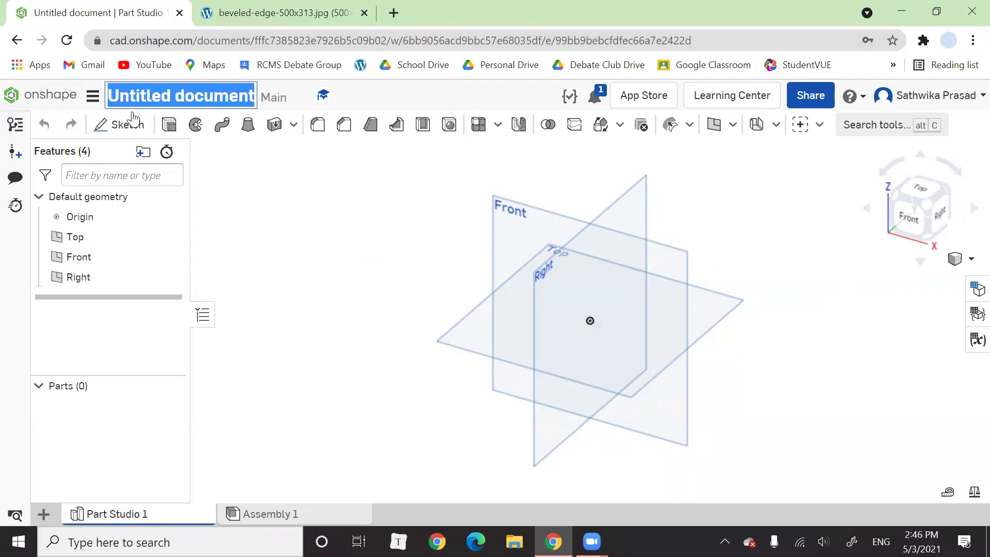
key(BackSpace)
click(132, 116)
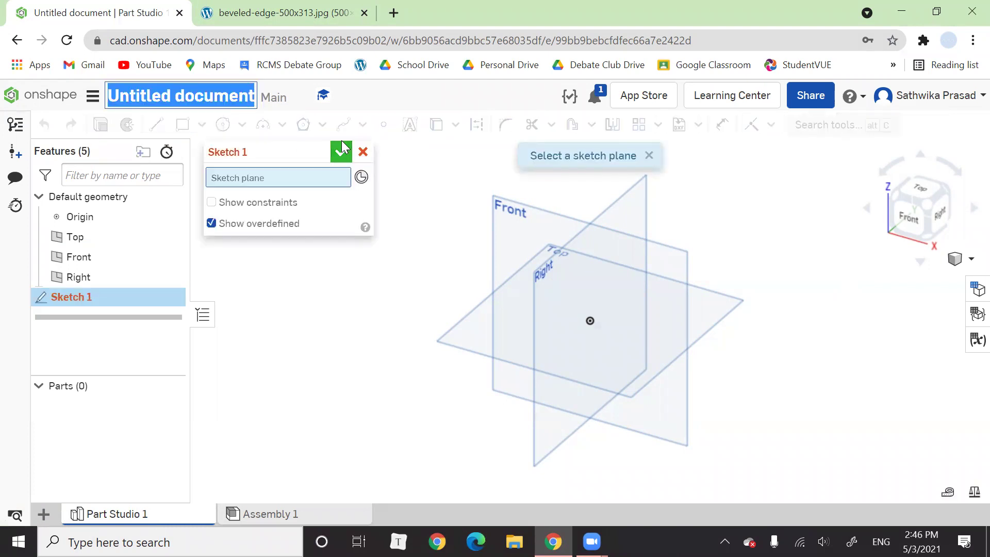
click(363, 152)
Step: Rename the document as "Chamfer Exploration"
click(249, 97)
text(Chan)
key(BackSpace)
text(mf)
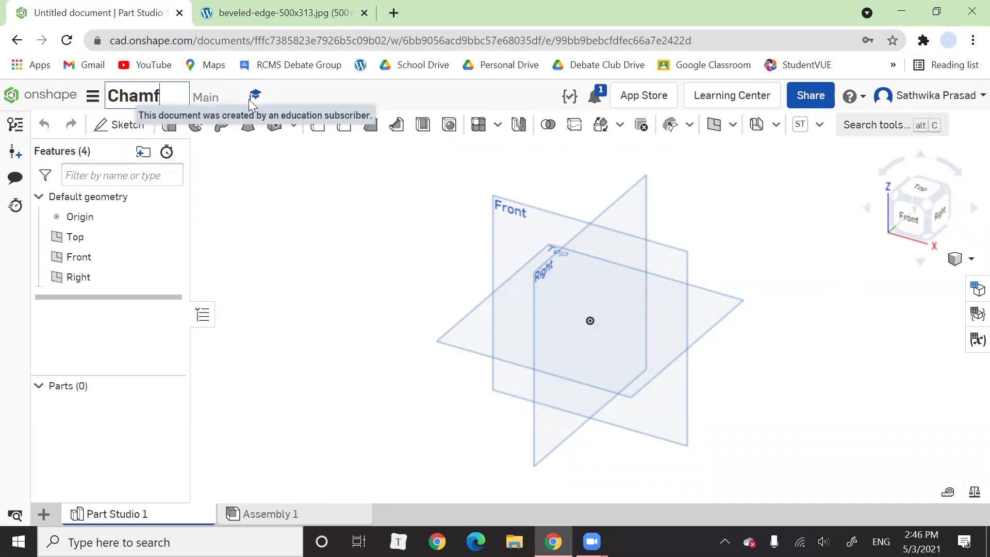
text(er Exploa)
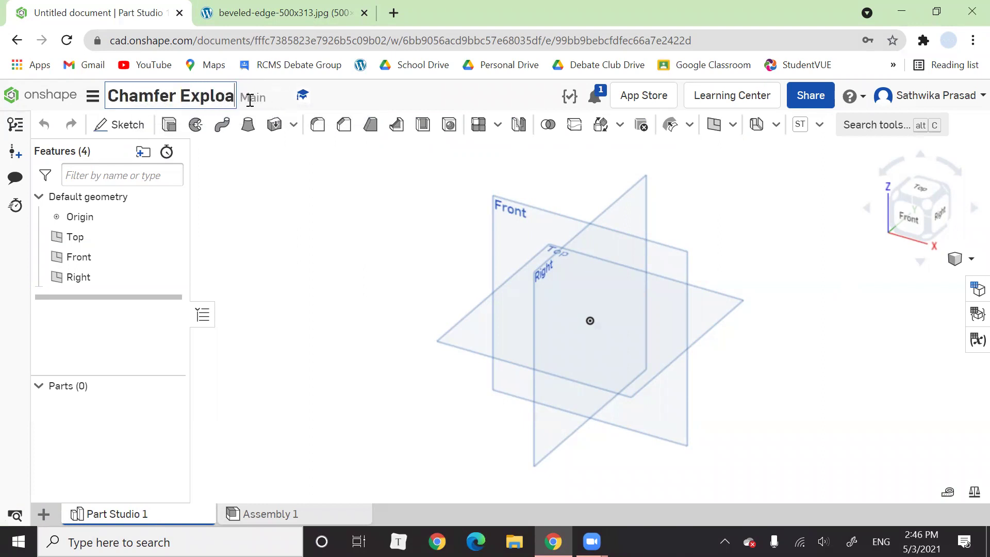
key(BackSpace)
text(ration)
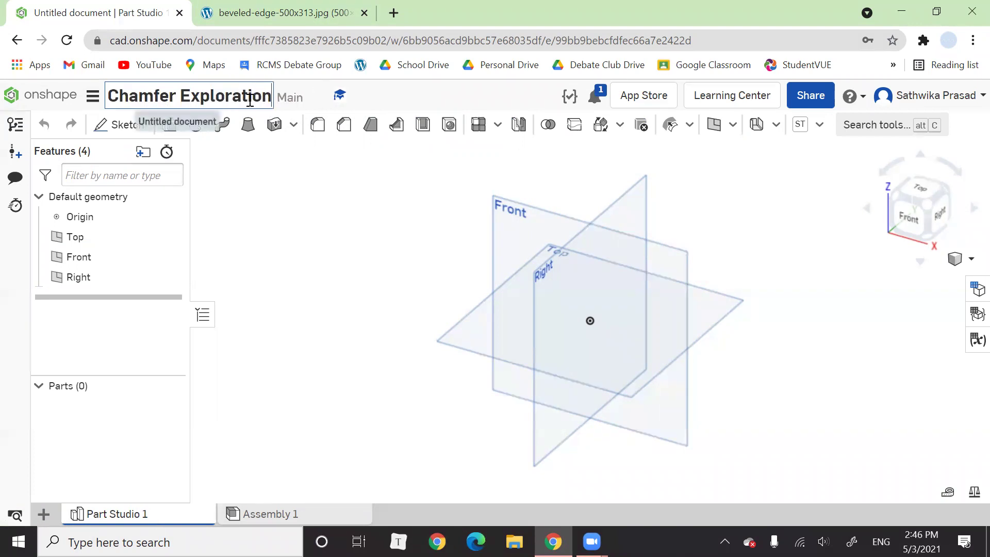
right_click(269, 180)
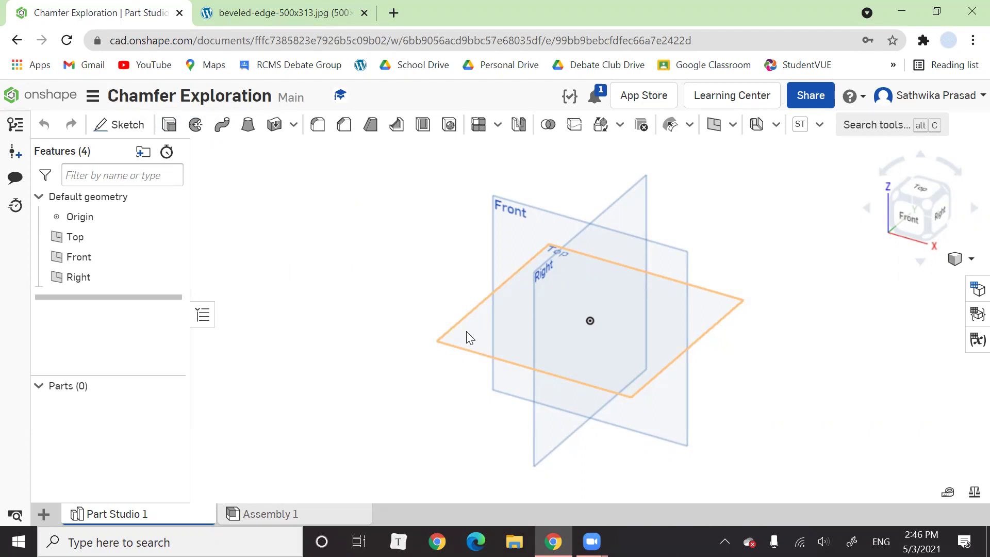
Step: Look at the beveled glass reference photo again and return to the Part Studio
click(278, 9)
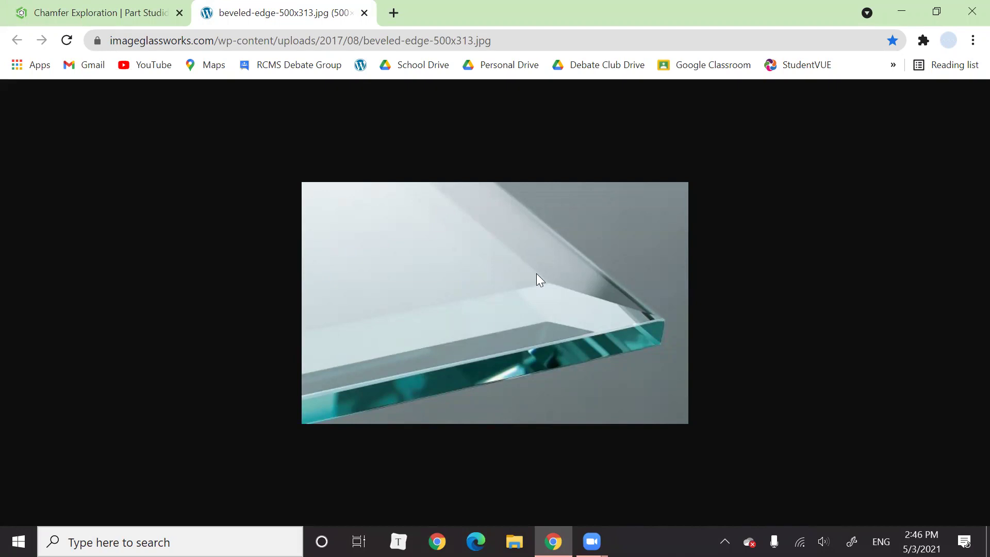
click(65, 11)
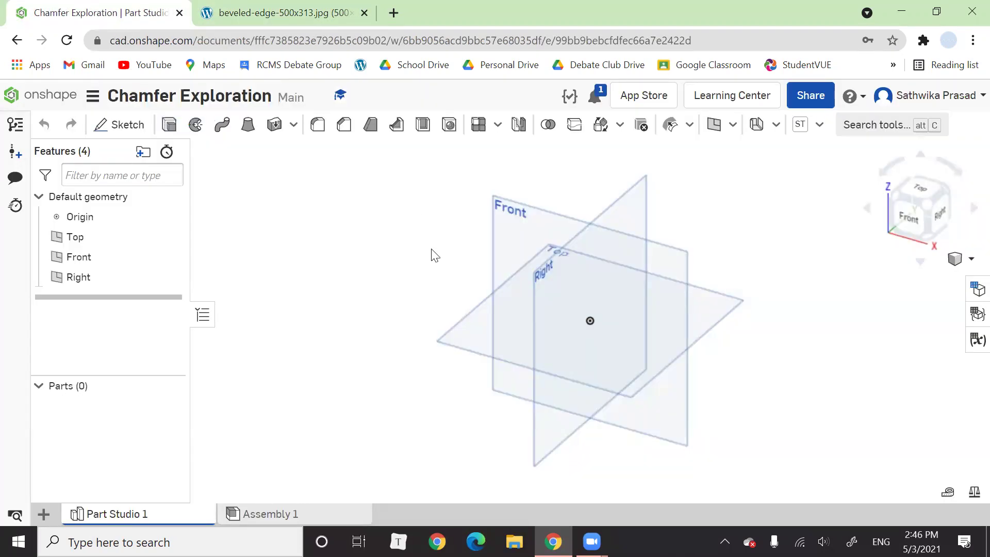
Step: Create a new sketch on the Top plane and view it normal to the sketch plane
click(467, 335)
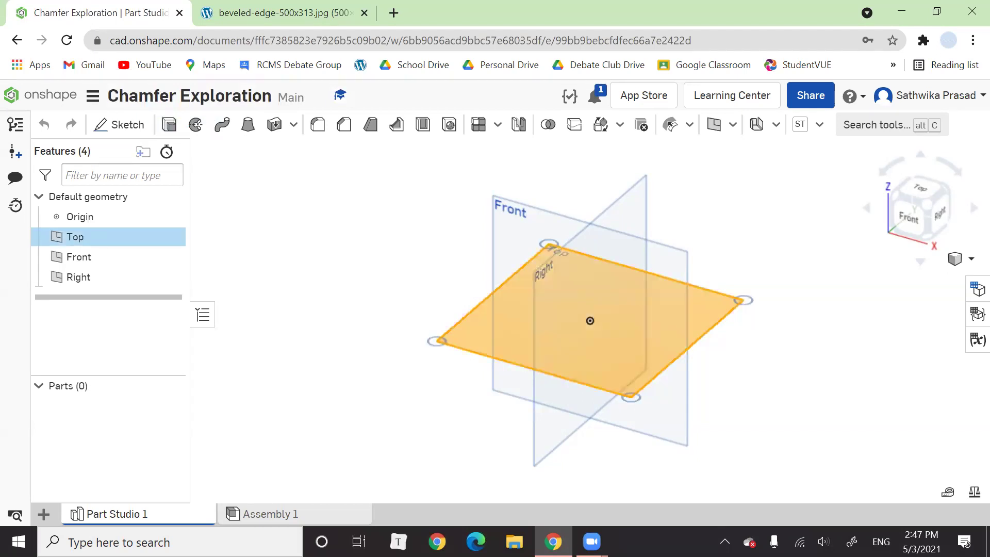
right_click(467, 335)
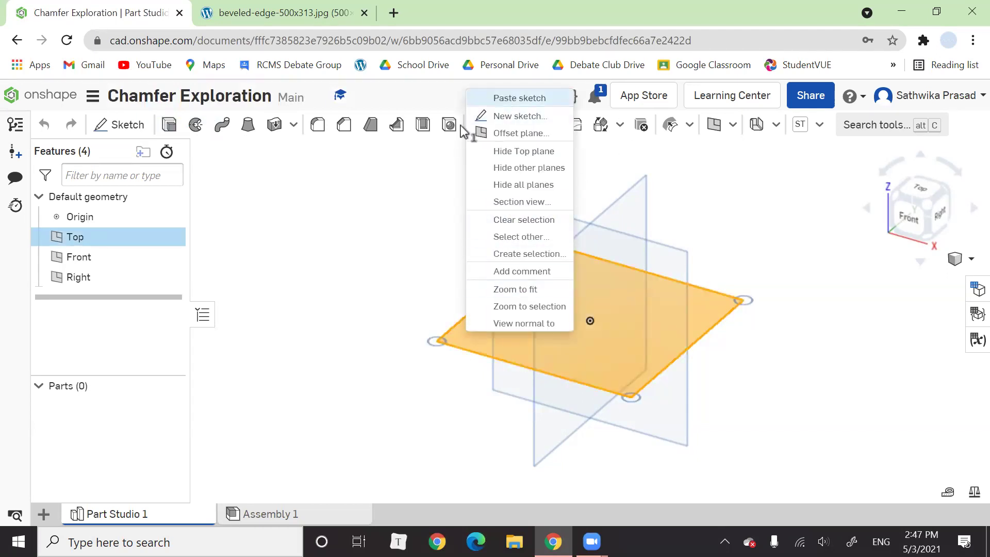
click(551, 118)
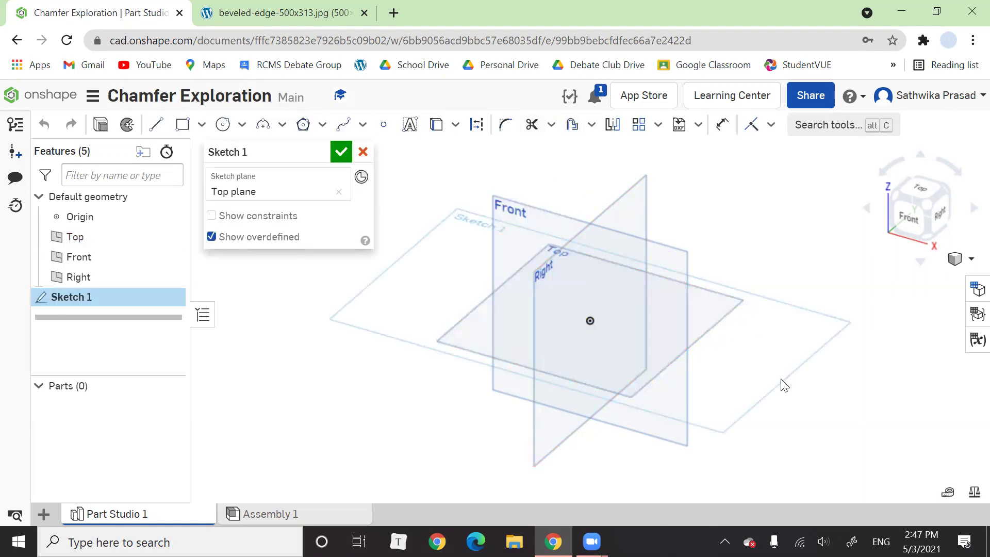
right_click(765, 373)
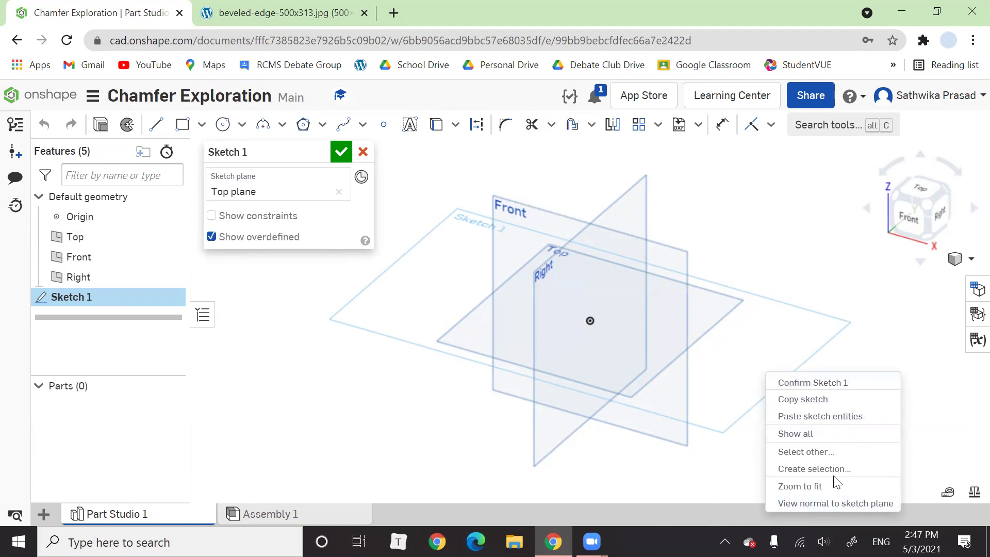
click(880, 502)
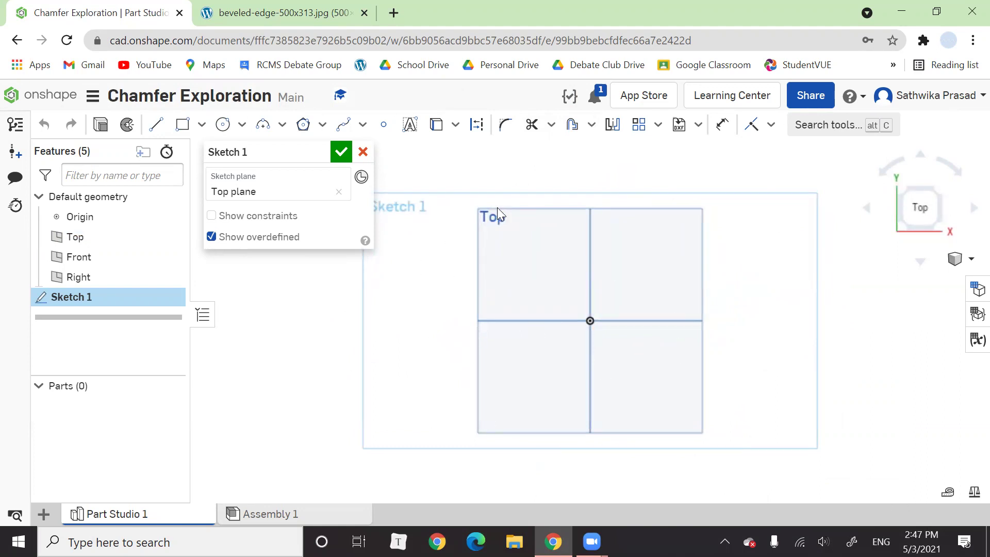
Step: Sketch a corner rectangle about 4.5 by 4.4 in around the origin
click(184, 132)
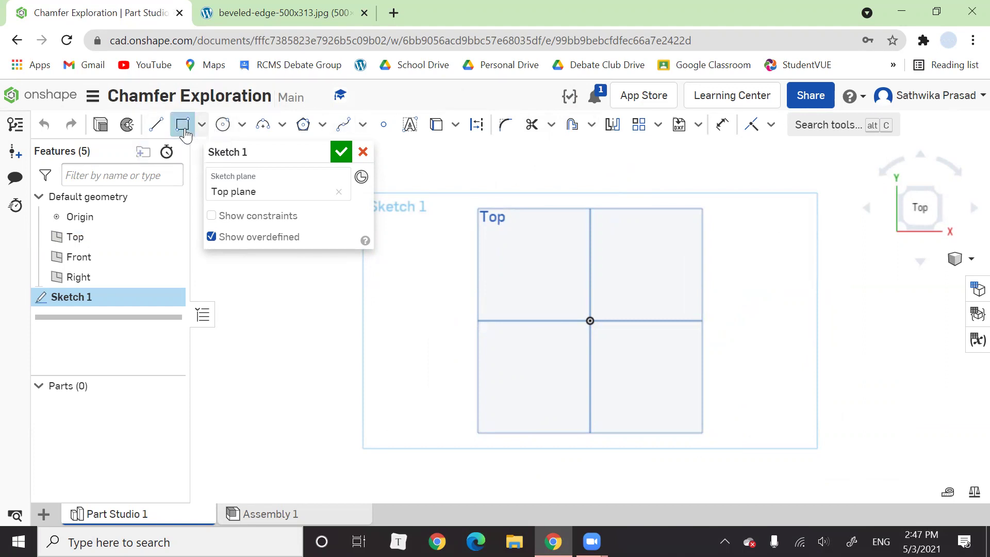
click(514, 250)
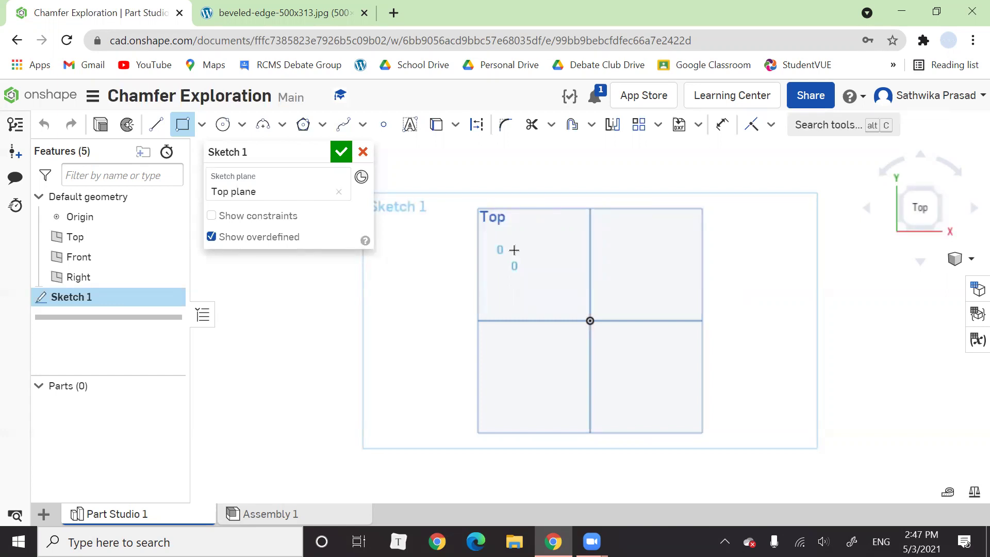
drag(514, 250, 683, 412)
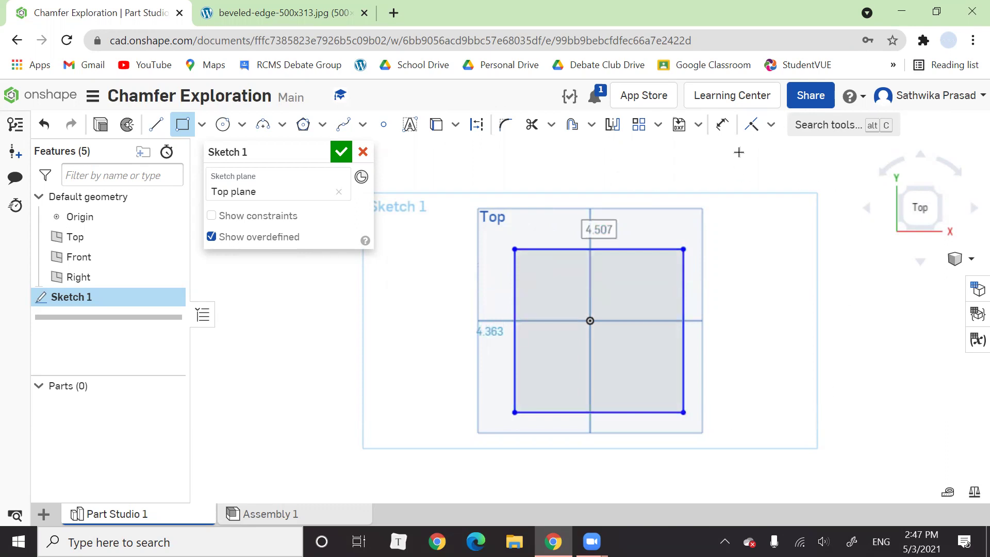
Step: Dimension the rectangle's upper edge and one vertical edge to 4.5 in each
click(718, 128)
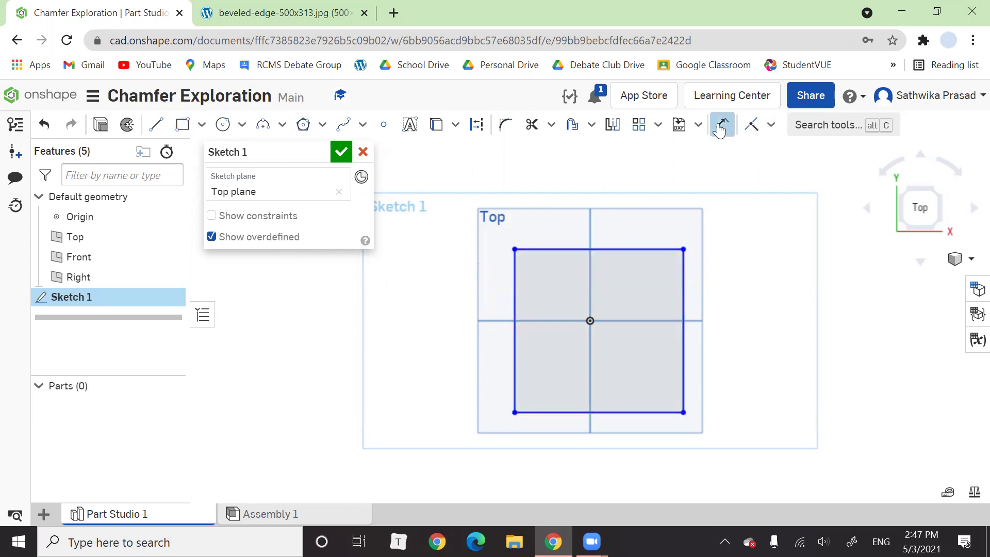
click(605, 250)
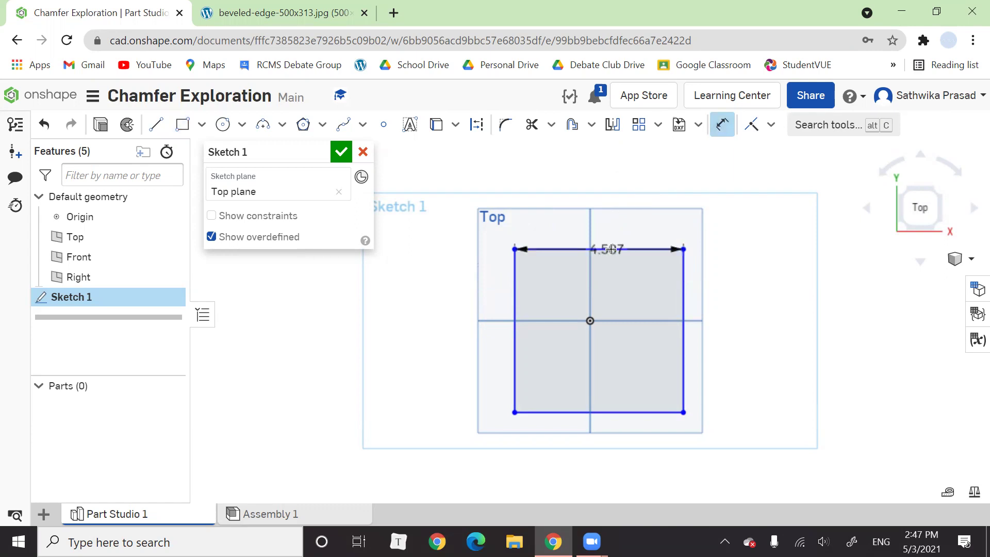
click(595, 224)
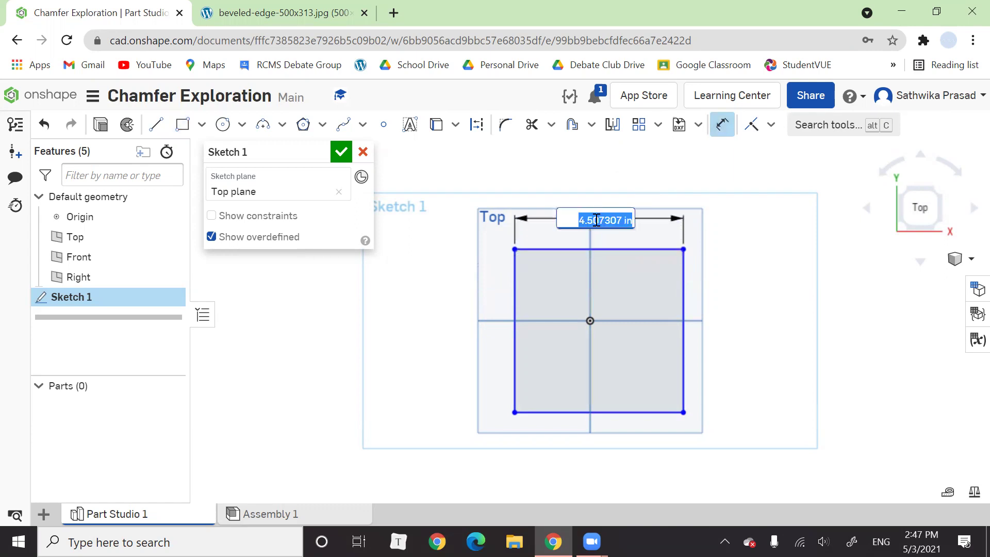
text(4.5)
key(Return)
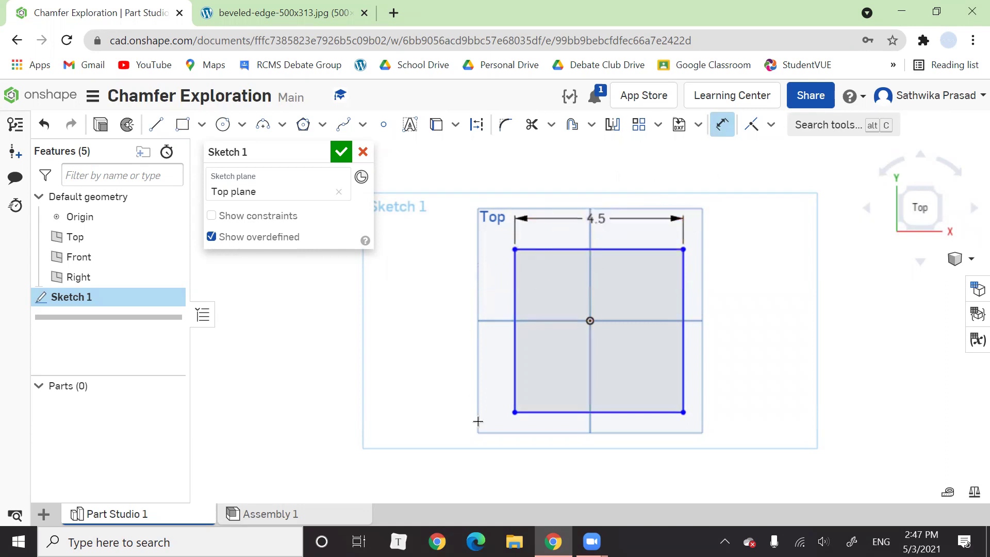
click(514, 345)
click(482, 338)
text(4.5)
key(Return)
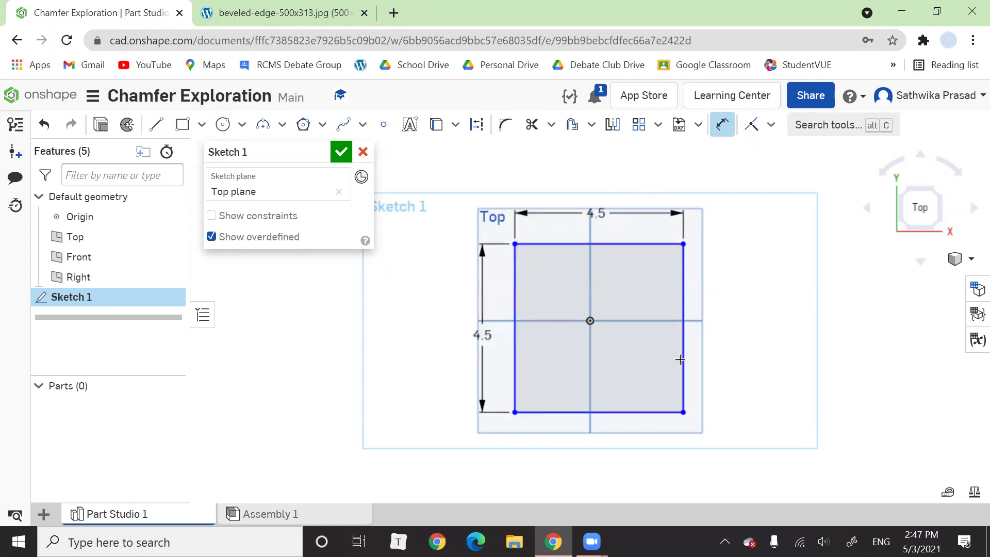
click(723, 126)
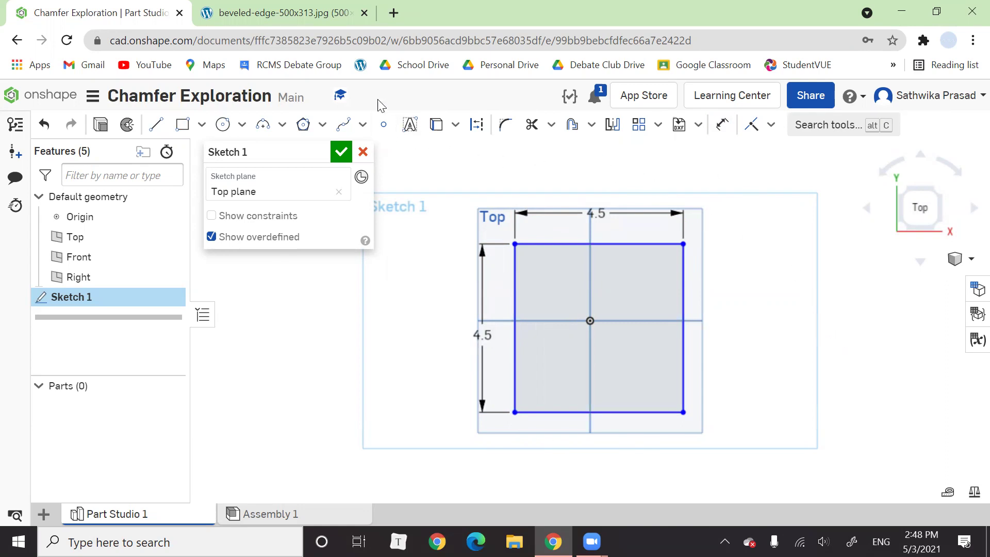
Step: Place sketch points at the midpoints of the square's upper edge and left edge
click(384, 125)
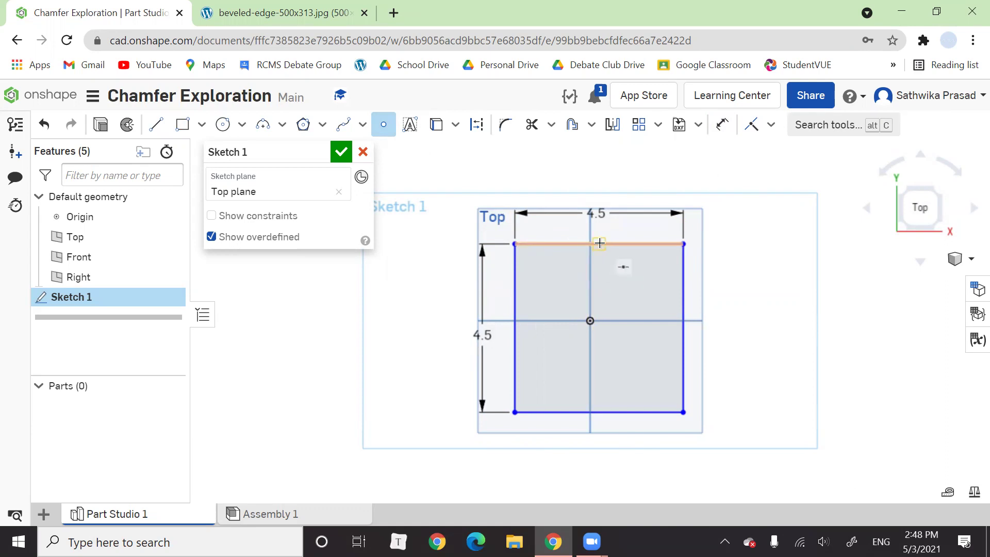
scroll(599, 243, up, 6)
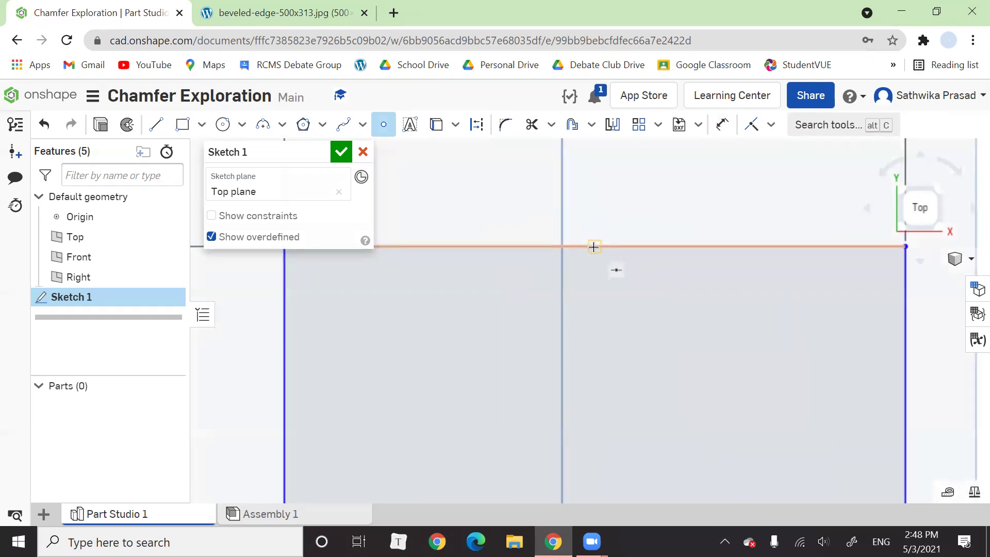
scroll(593, 247, down, 5)
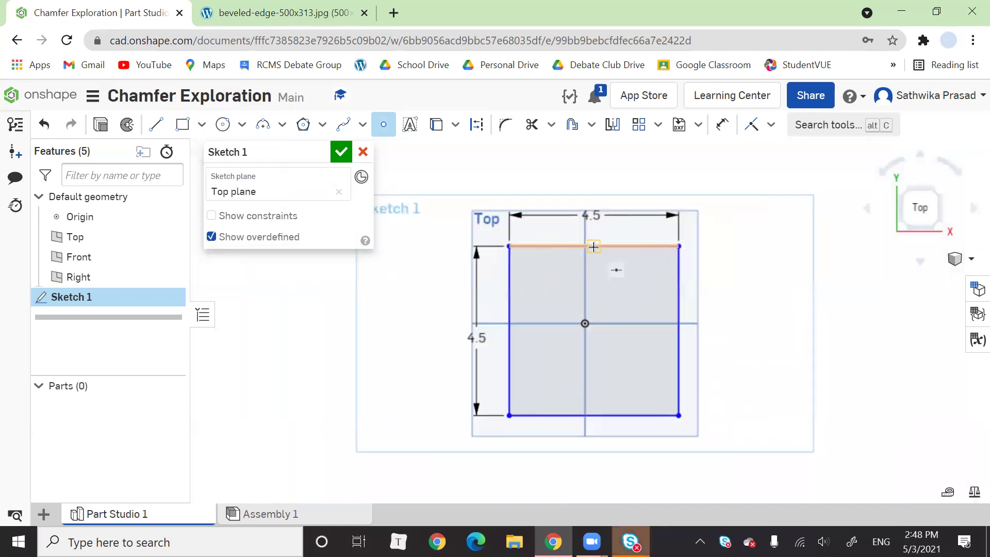
scroll(593, 247, up, 5)
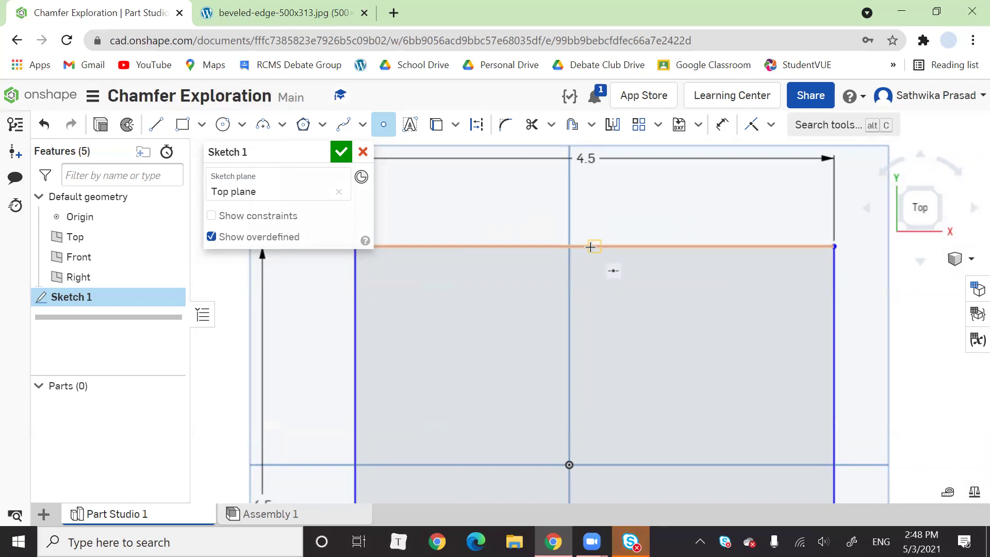
scroll(598, 255, down, 5)
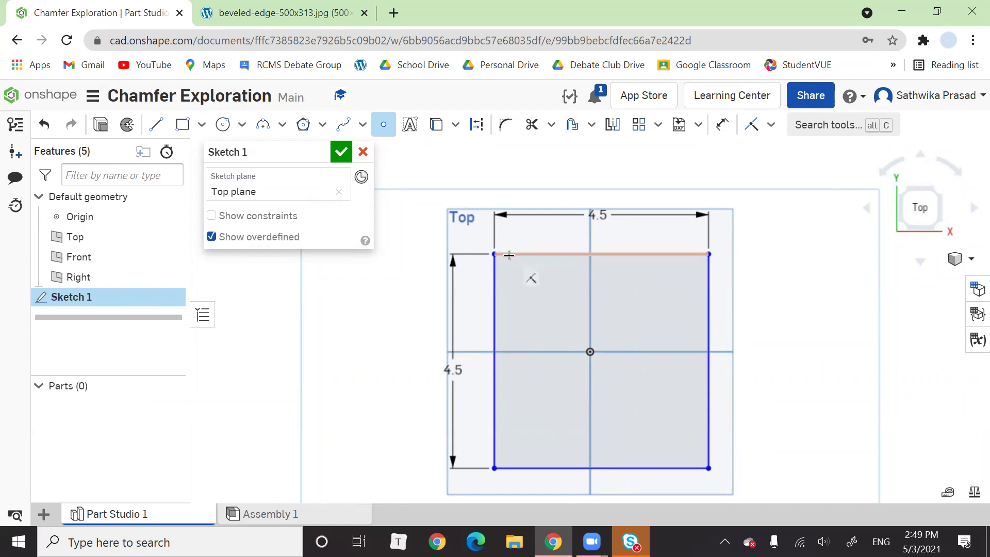
click(601, 254)
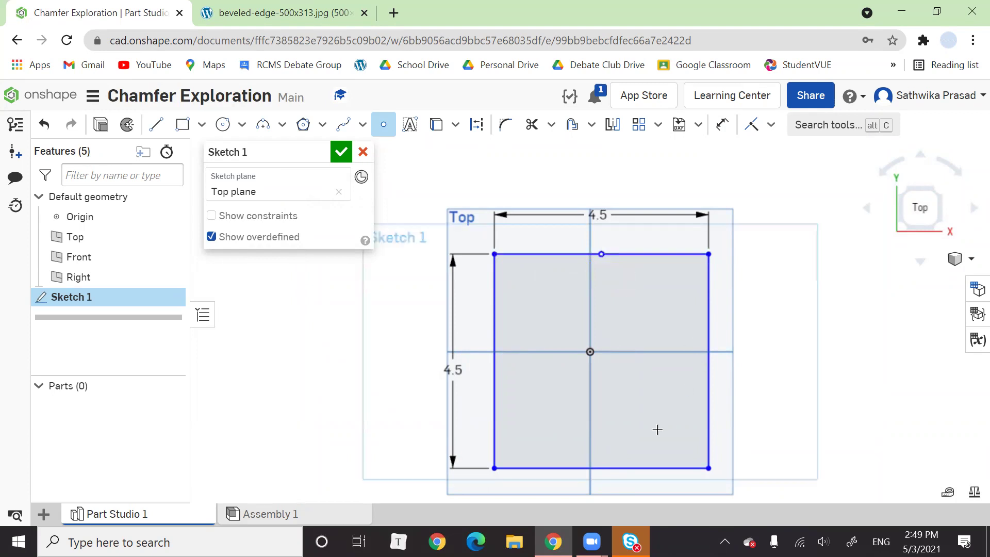
click(493, 360)
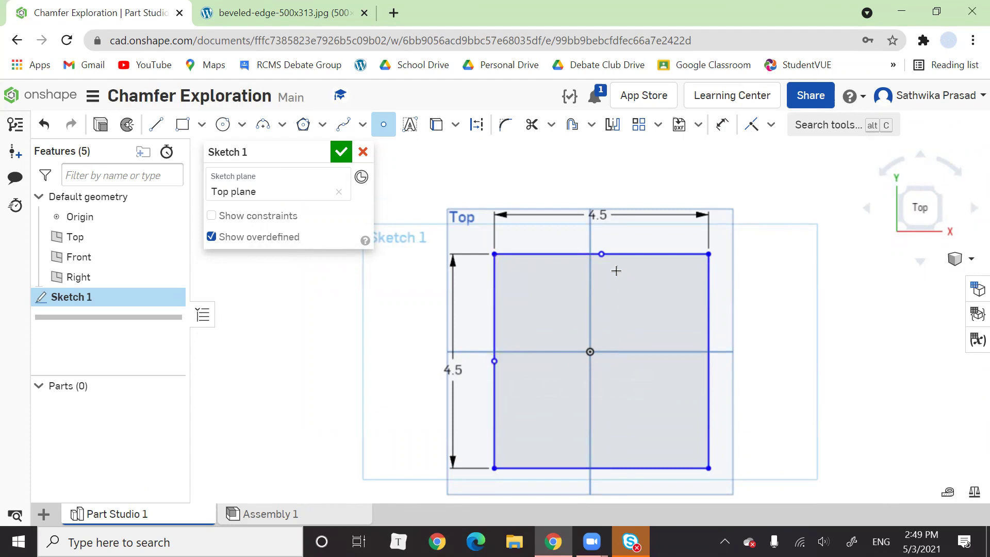
click(601, 254)
Step: Draw a horizontal line and a vertical line across the full square, starting from the two edge midpoints
click(156, 124)
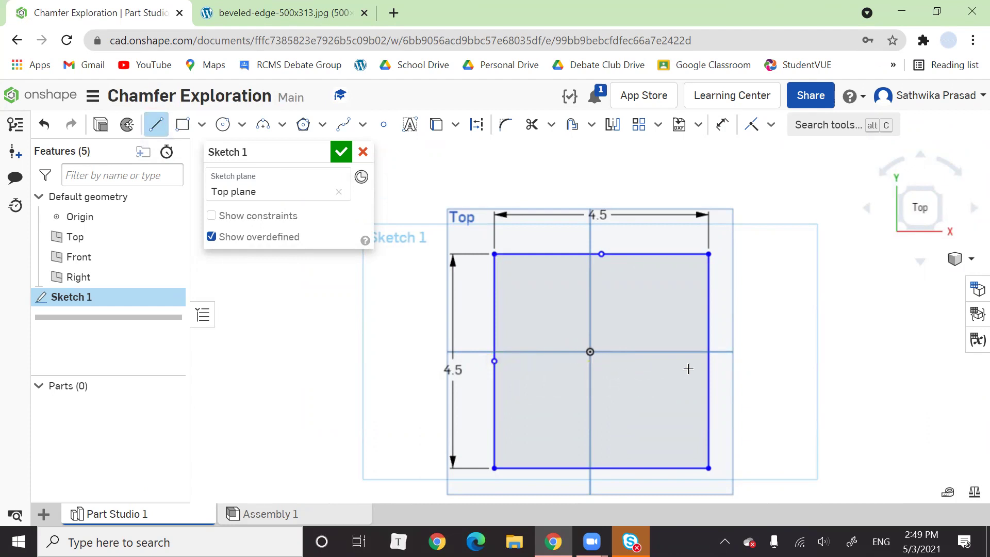
click(494, 361)
click(708, 362)
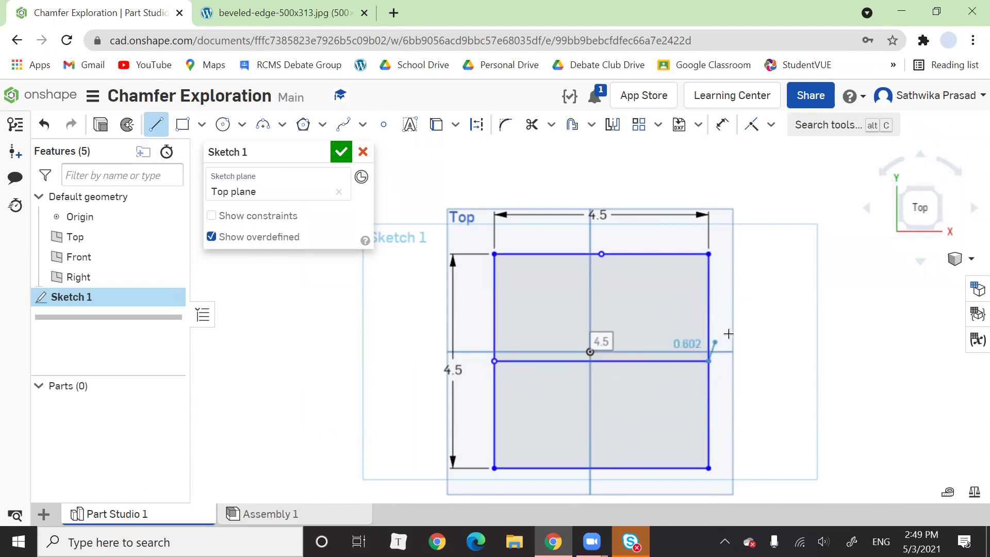
key(Escape)
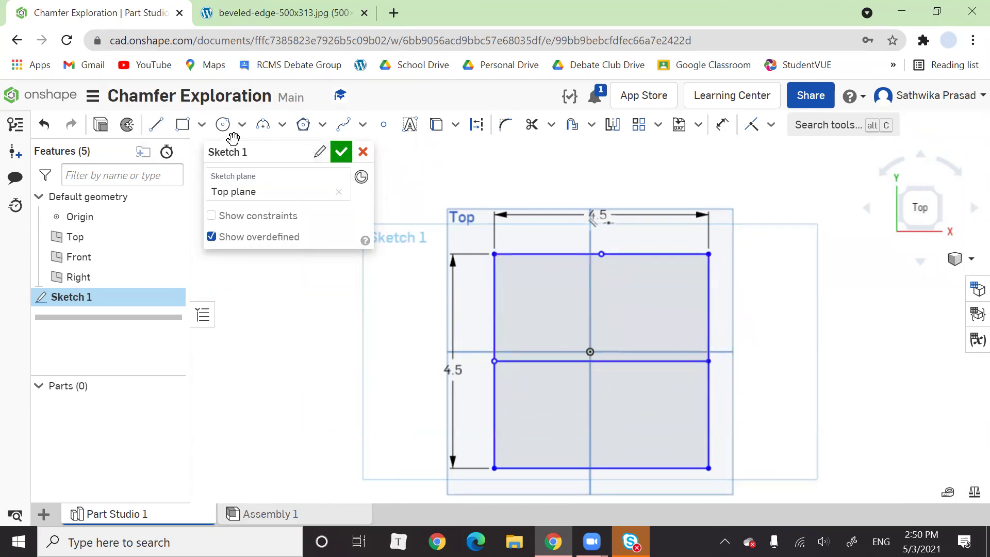
click(155, 124)
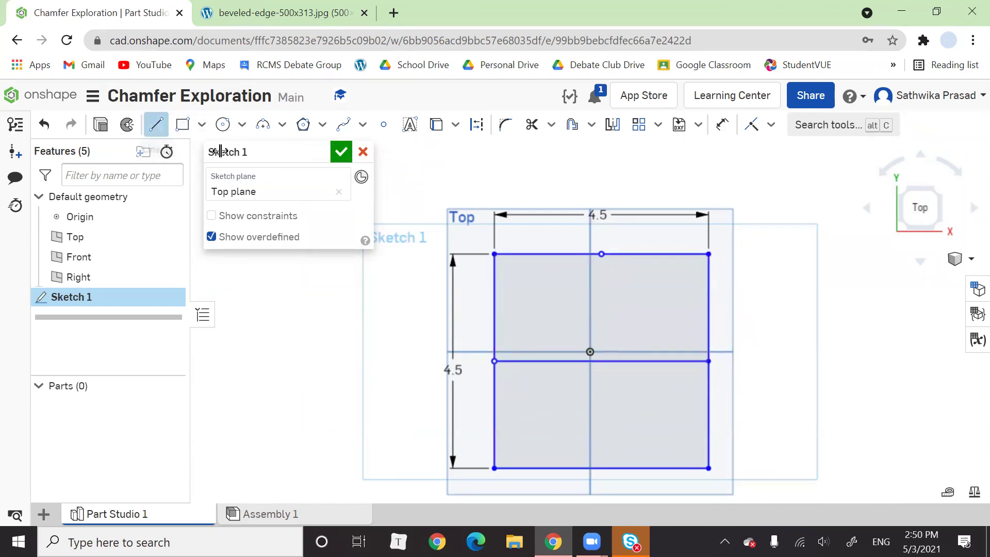
click(603, 254)
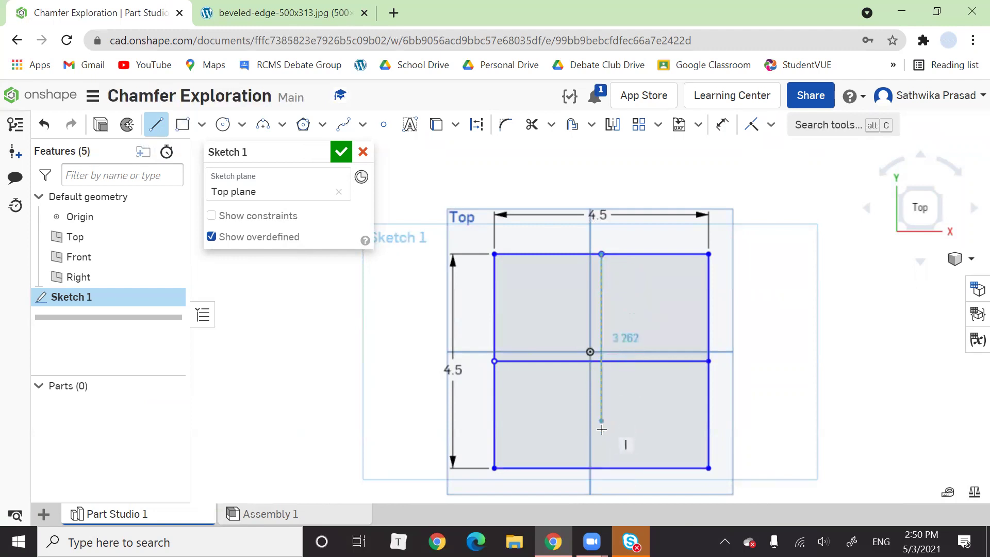
click(603, 469)
key(Escape)
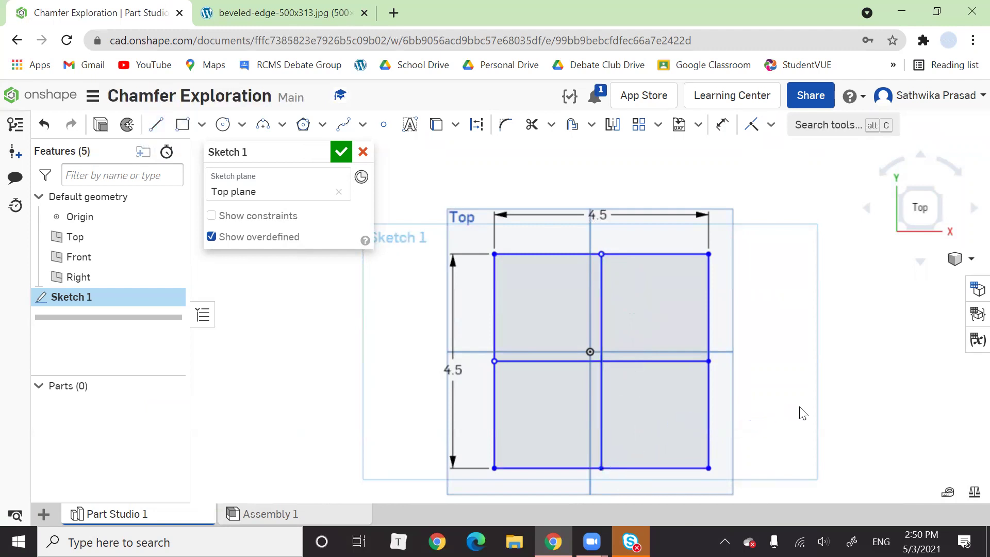
Step: Place a point where the two inner lines cross, and trim away all the line segments inside the square
click(384, 129)
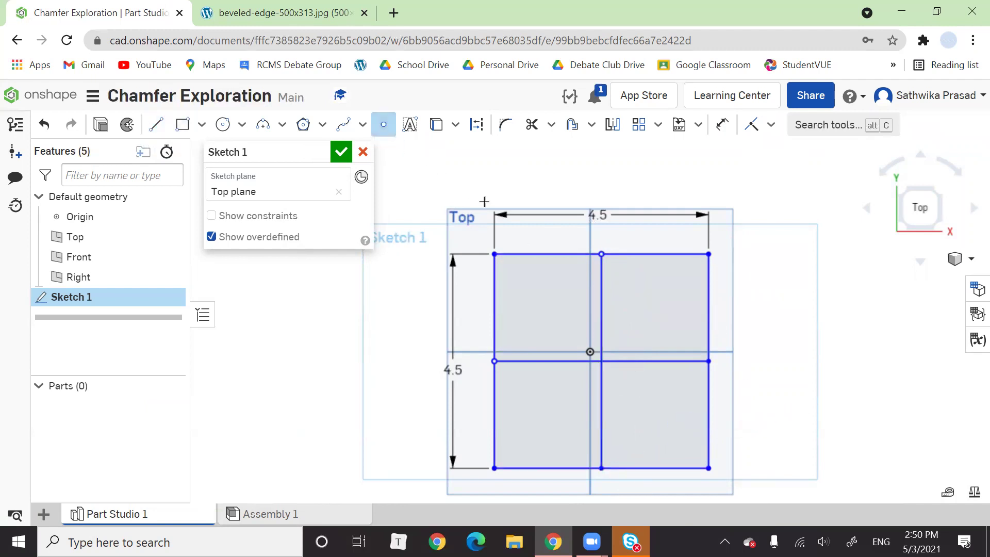
click(601, 361)
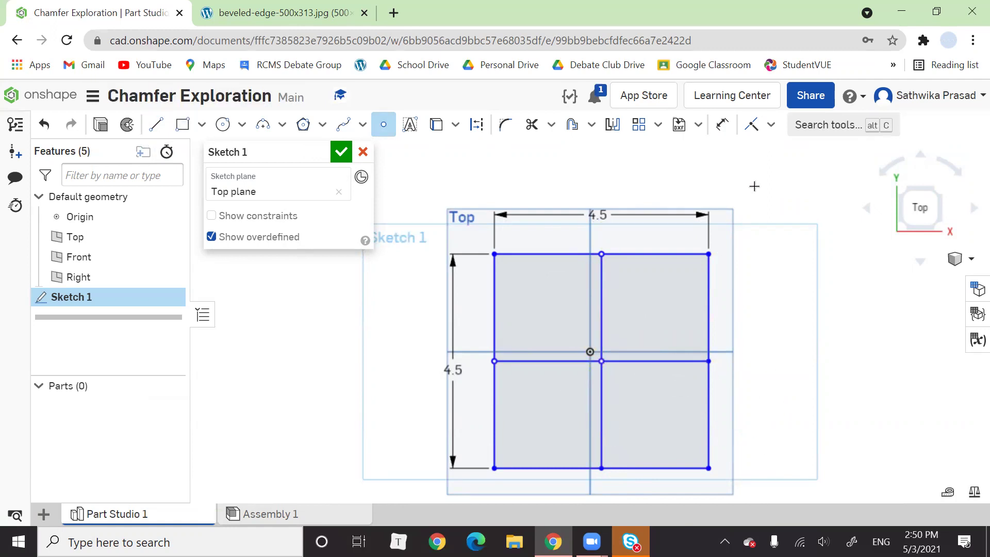
click(532, 127)
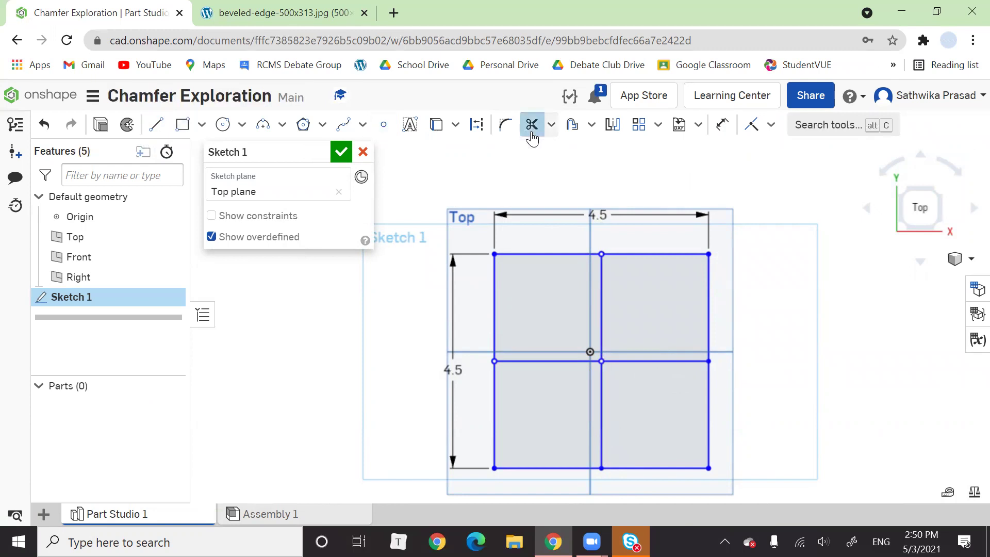
click(603, 292)
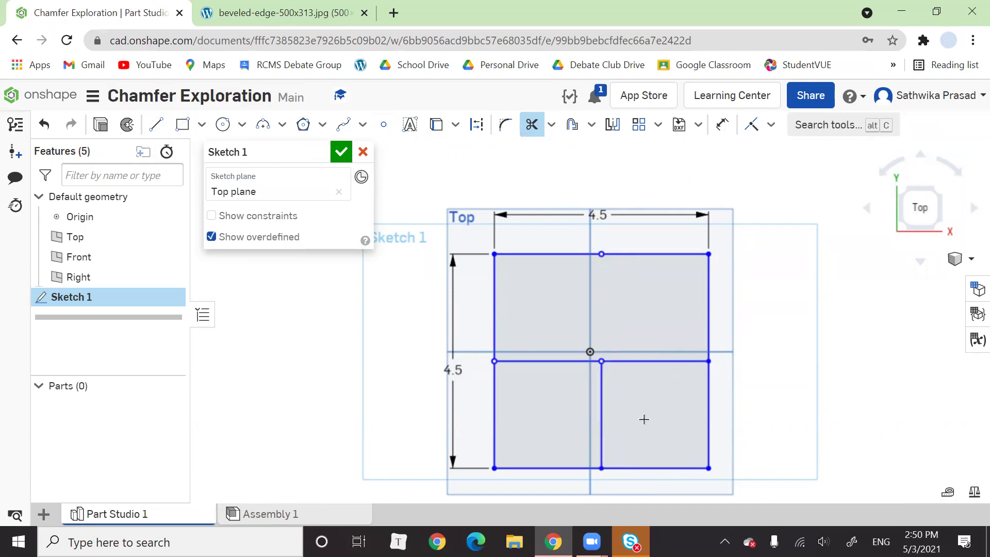
click(646, 363)
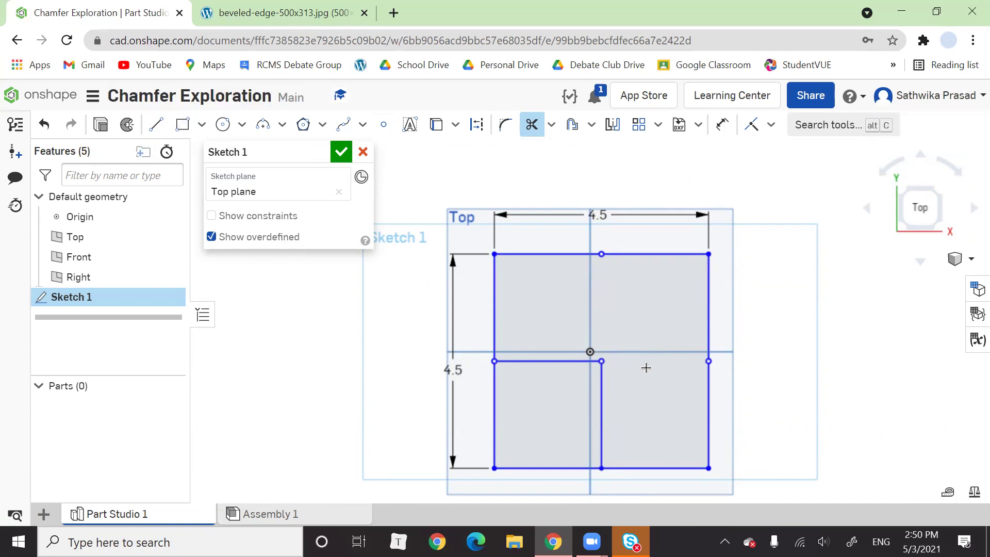
click(602, 394)
click(571, 362)
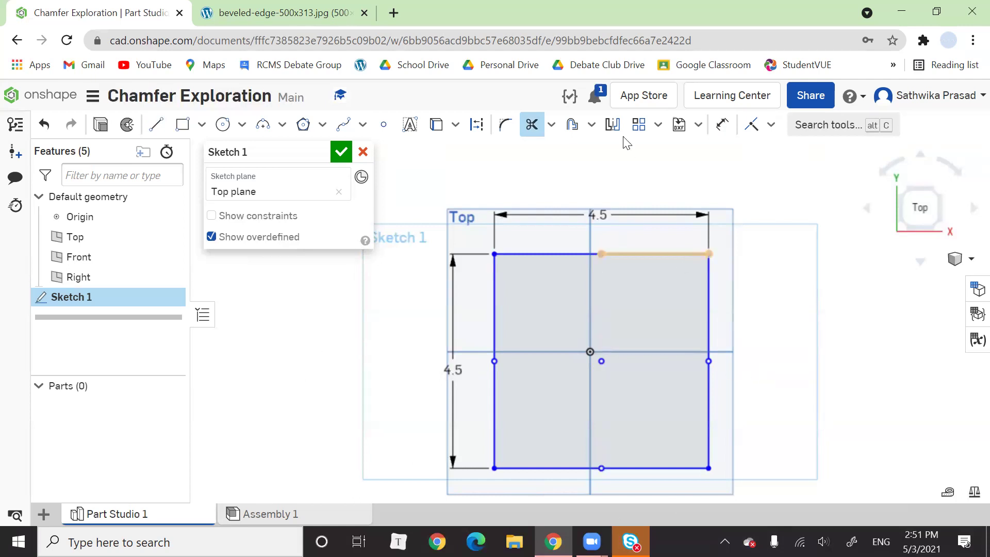
click(531, 124)
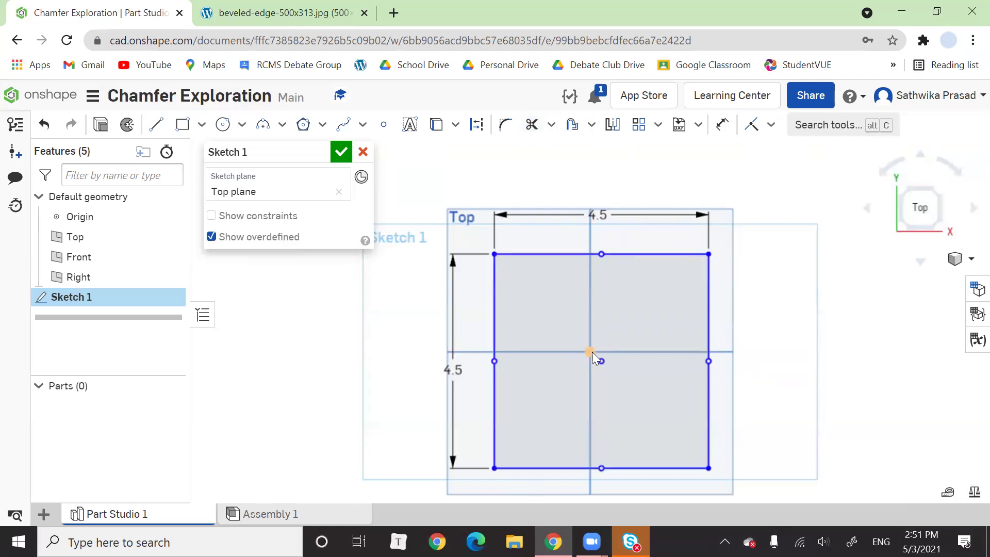
Step: Try a Coincident constraint between the square's centre point and the origin, and undo it
click(601, 362)
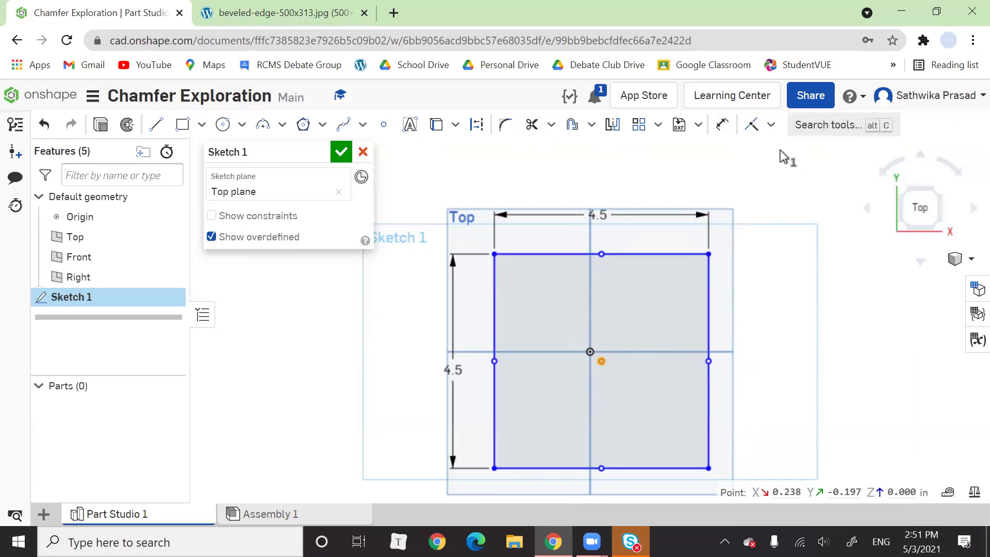
click(771, 126)
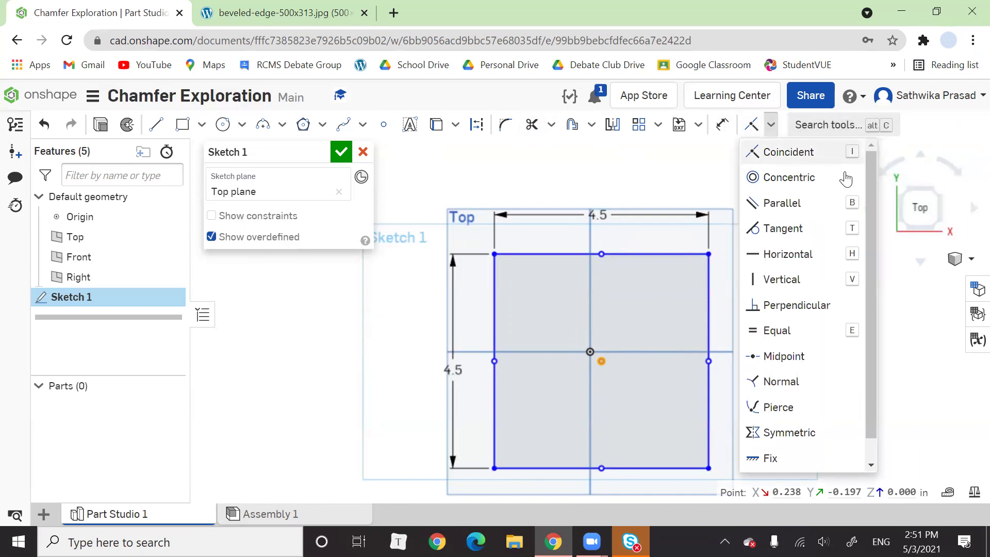
click(797, 152)
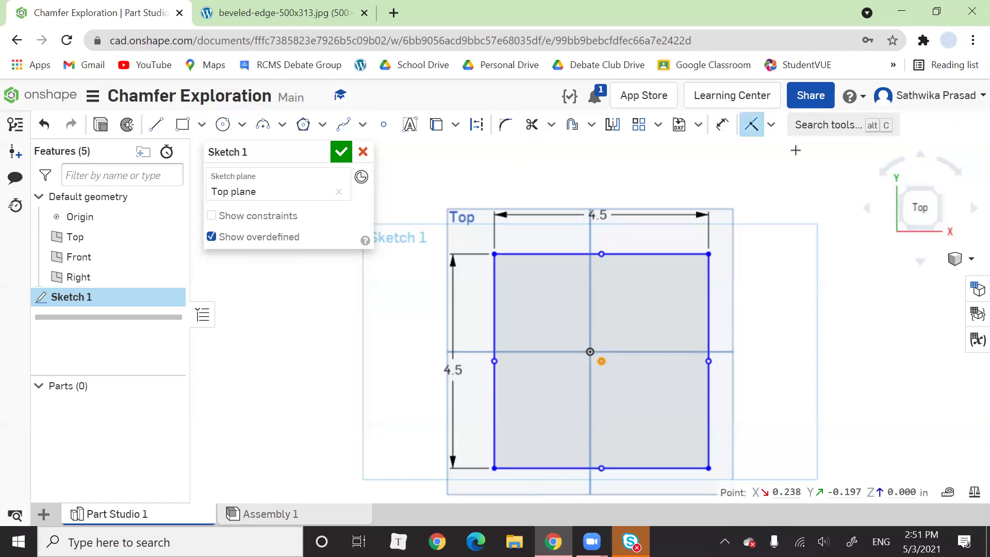
click(586, 351)
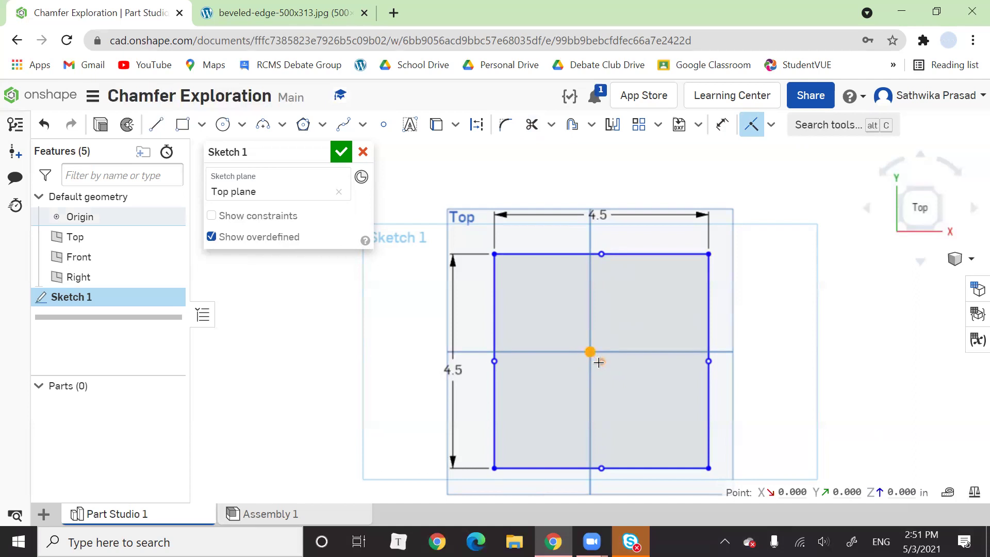
click(600, 361)
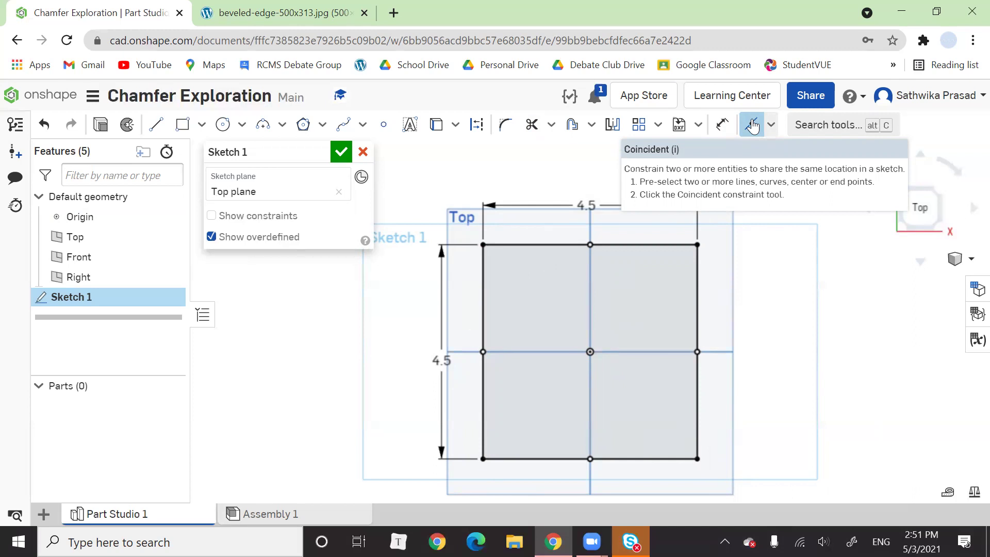
key(ctrl+z)
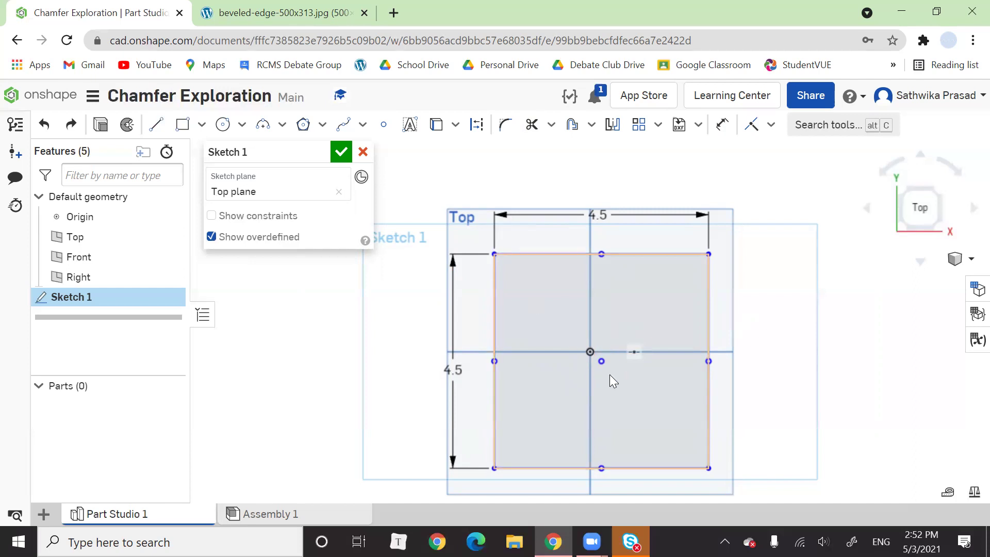
Step: Make the square's centre point coincident with the origin, and finish the sketch after dismissing the Skype for Business sign-in window
click(752, 125)
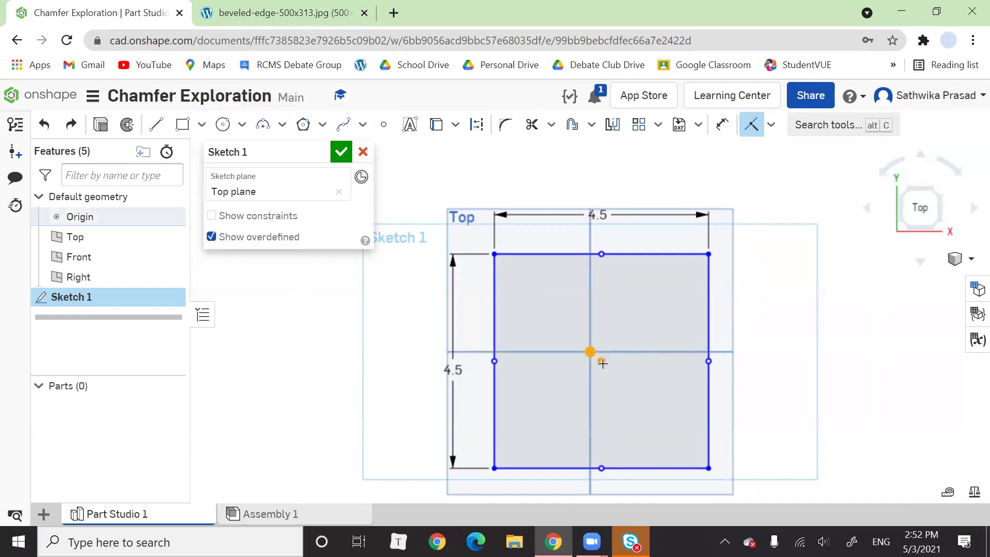
click(601, 361)
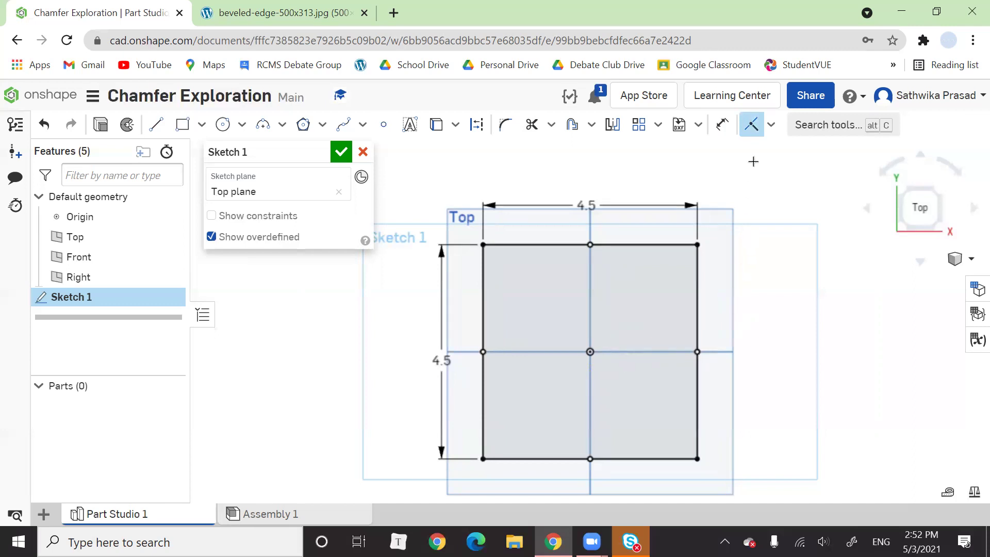
click(751, 128)
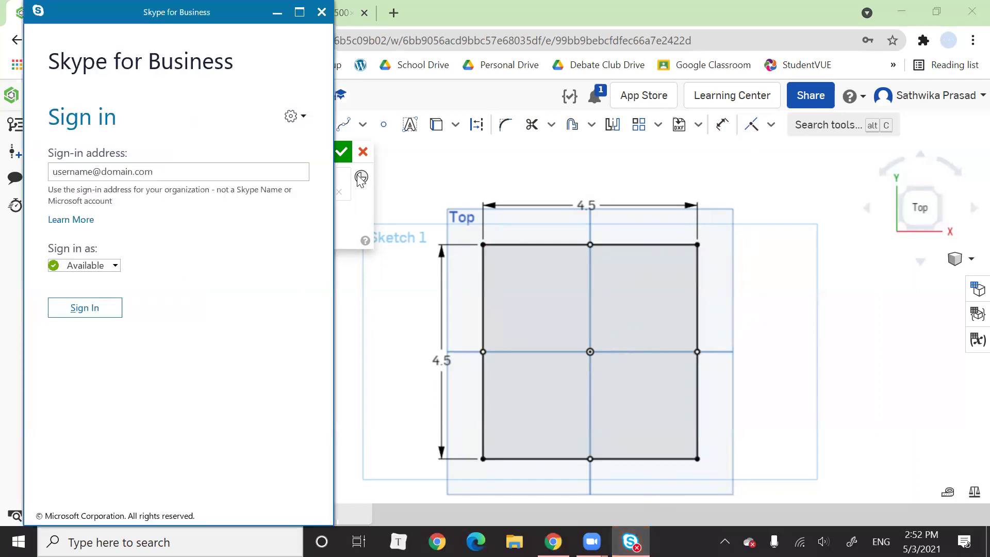
click(321, 12)
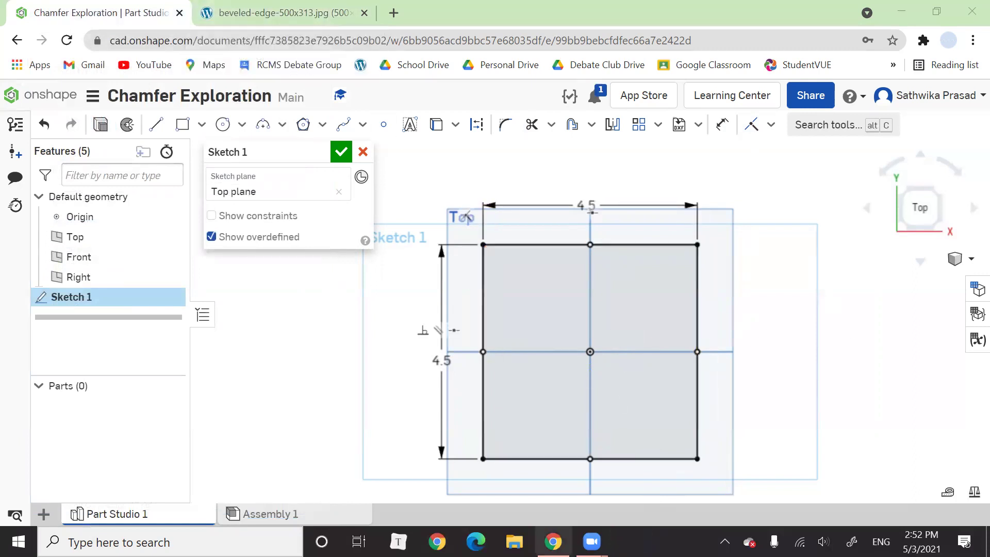
click(340, 151)
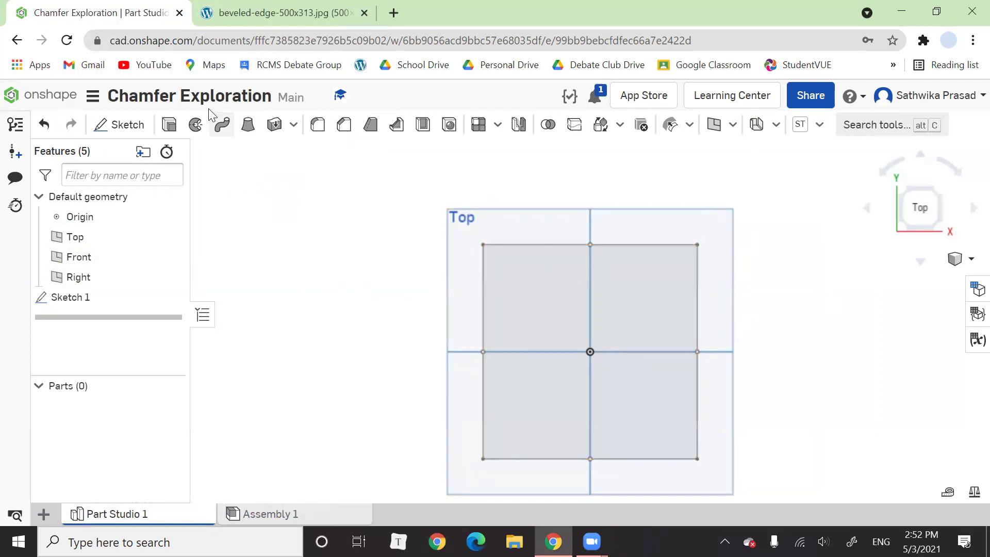
Step: Extrude the square sketch region as a new solid with a blind depth of 1/8 in
click(169, 133)
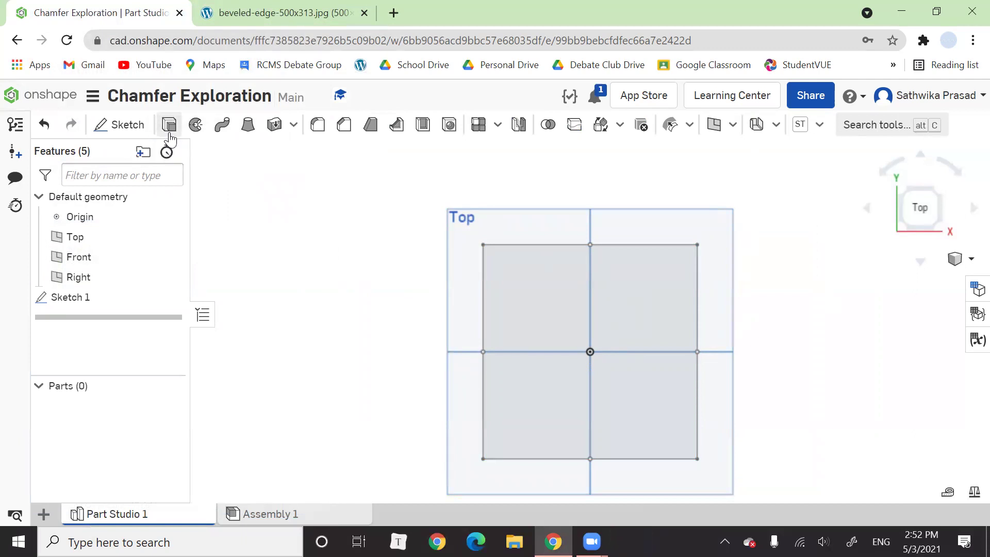
click(528, 282)
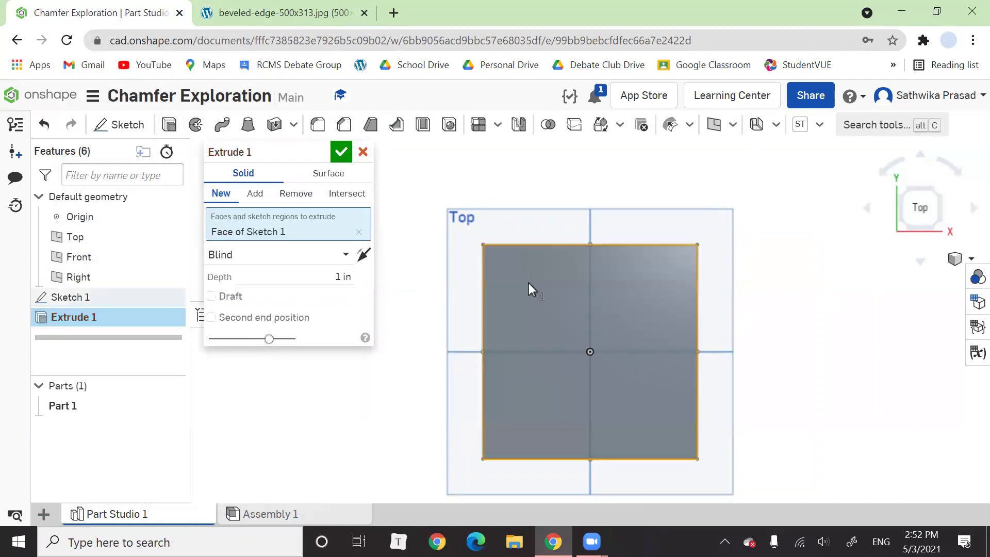
click(345, 278)
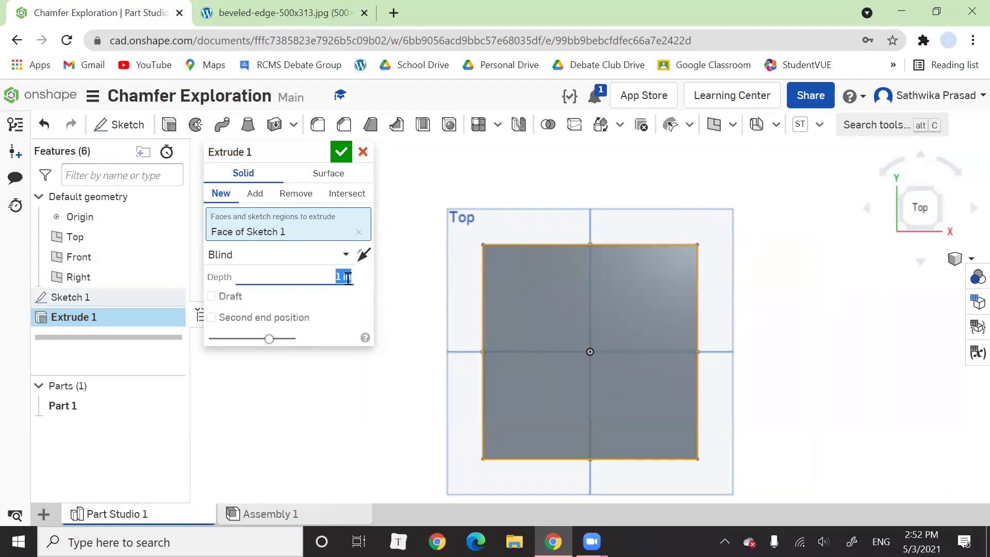
text(1/8)
Step: Switch to the isometric view and hide the Top, Front and Right planes
click(955, 259)
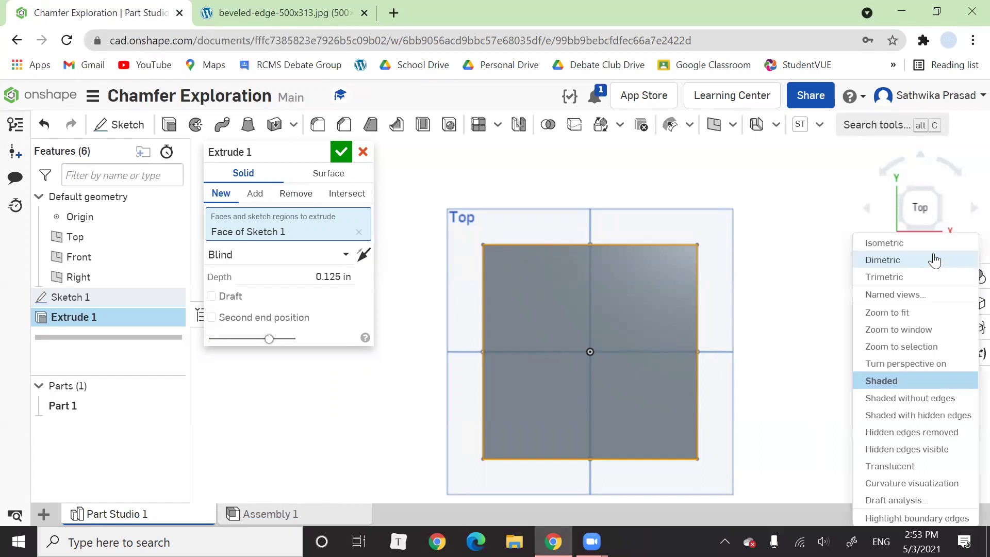
click(923, 245)
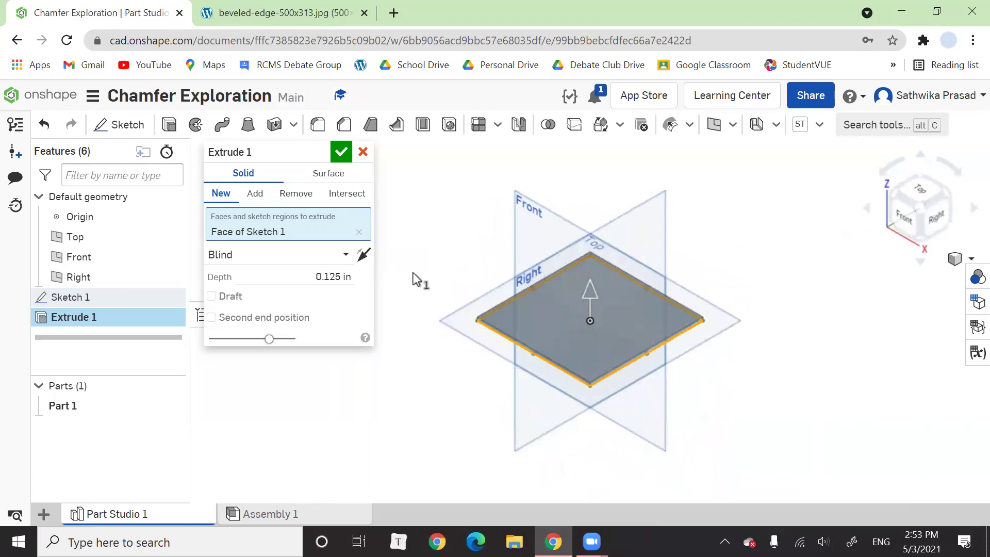
click(172, 237)
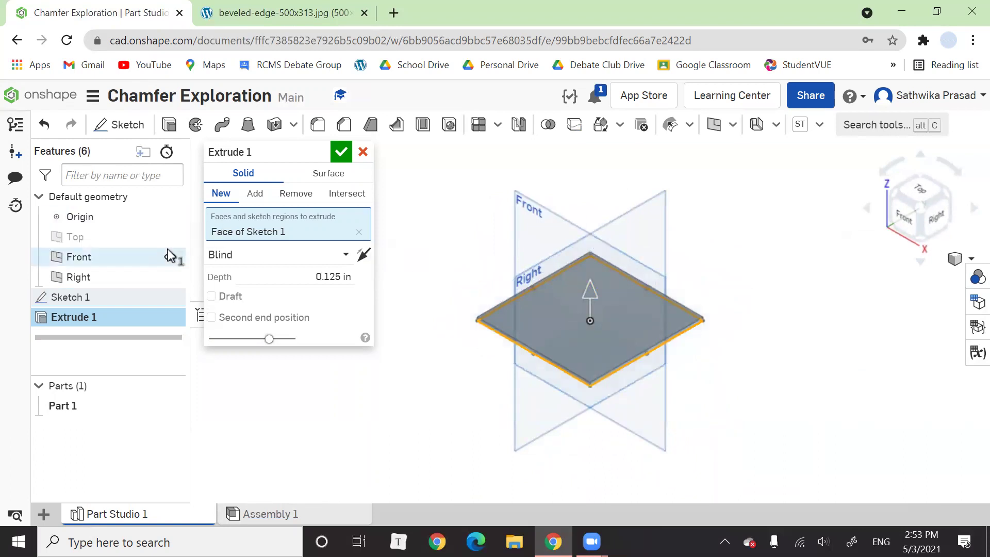
click(172, 256)
click(171, 277)
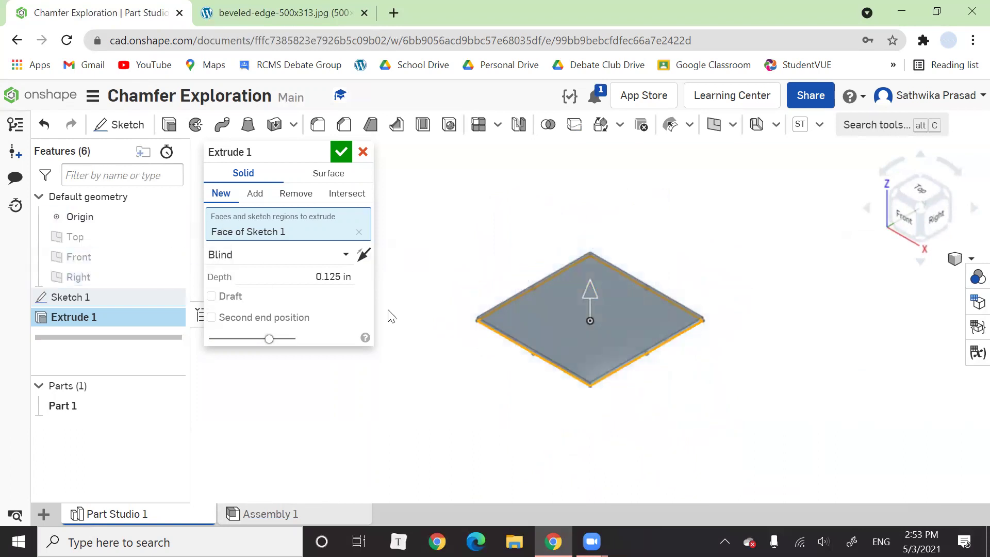
Step: Set the extrusion depth to 1/4 in, reselect the square region as its profile, and accept the extrusion
scroll(596, 316, up, 5)
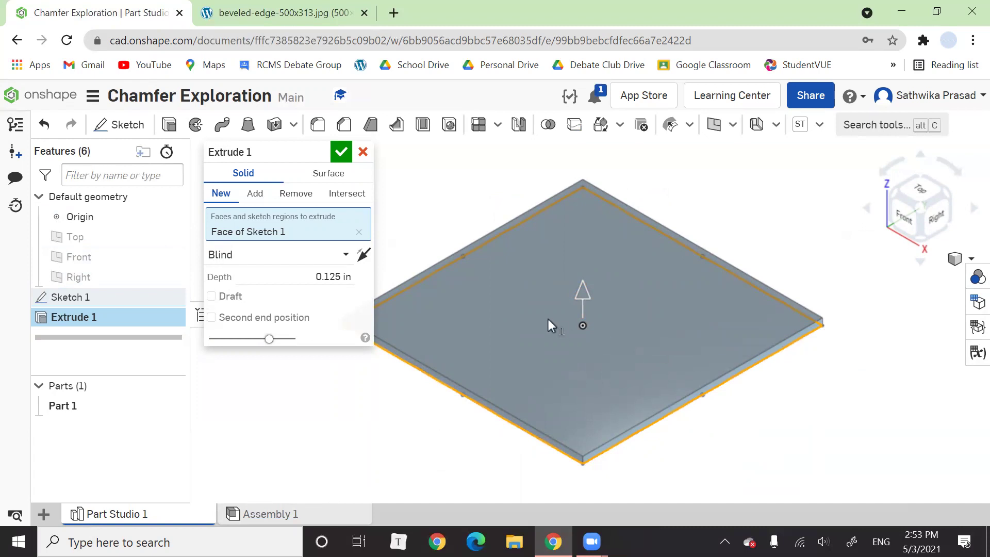
click(335, 277)
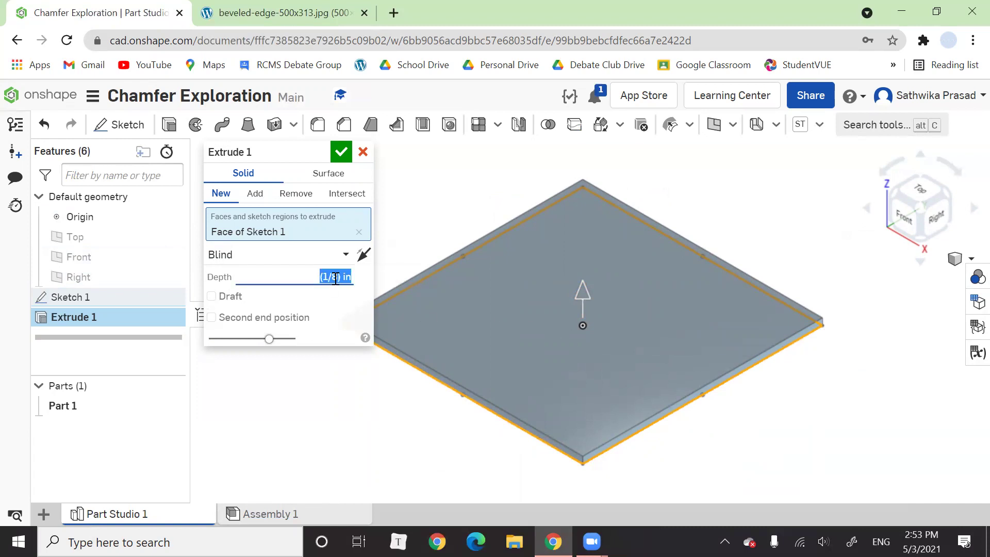
text(1/4)
click(415, 319)
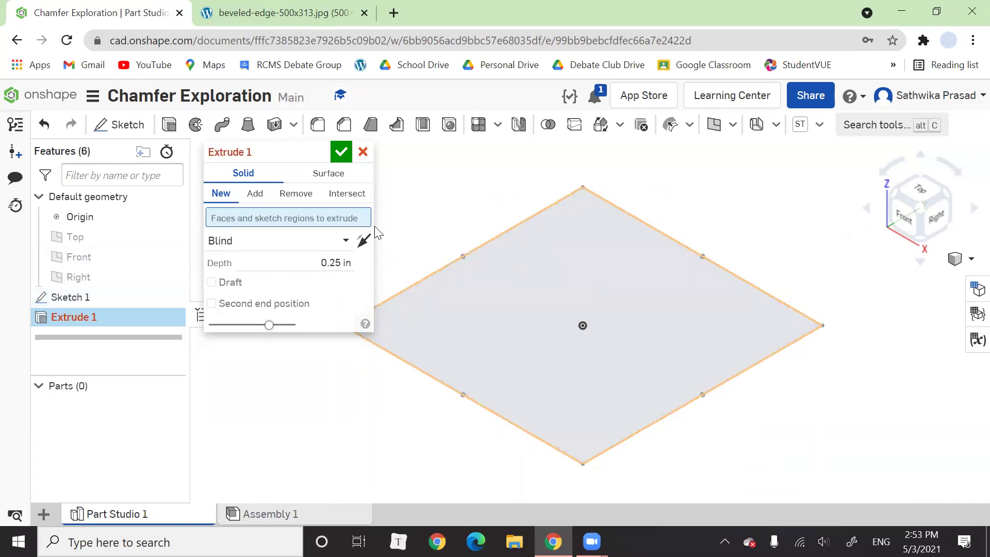
click(489, 290)
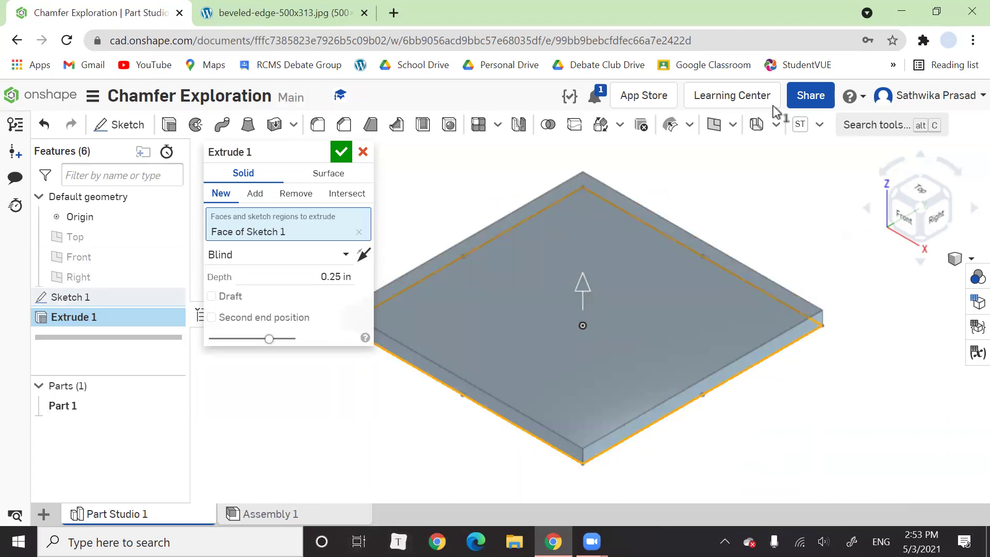
click(340, 152)
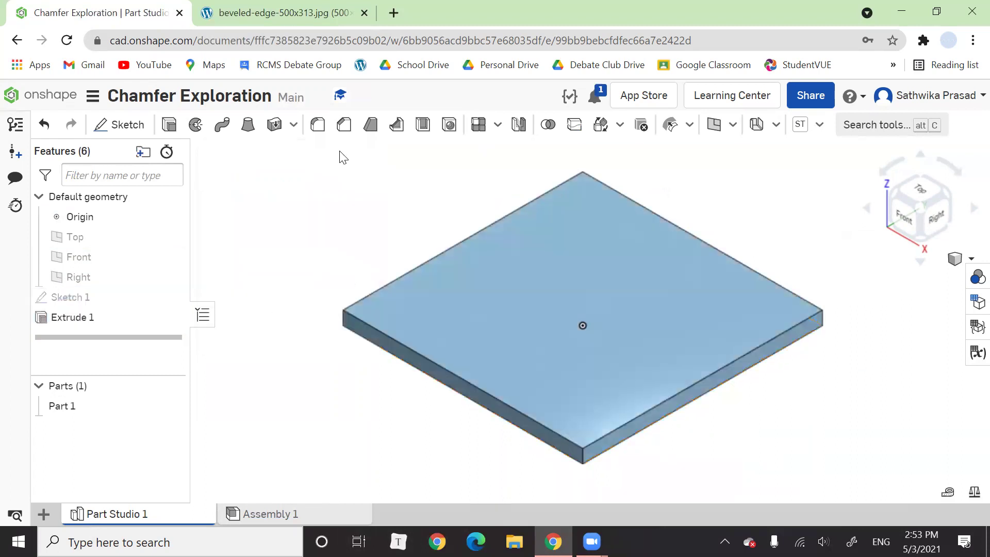
Step: Start an equal-distance chamfer on all four upper edges of the square plate
scroll(598, 268, up, 1)
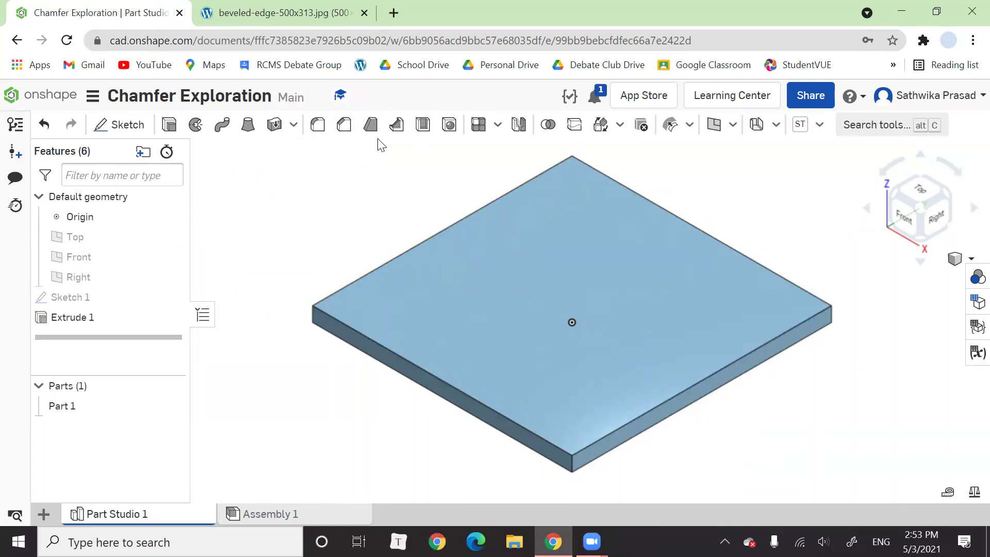
click(368, 125)
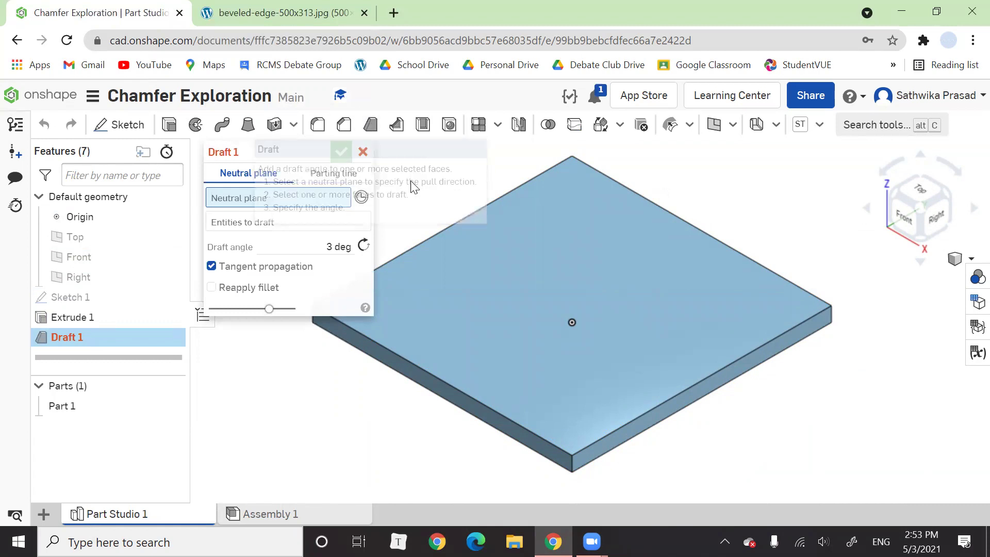
click(363, 153)
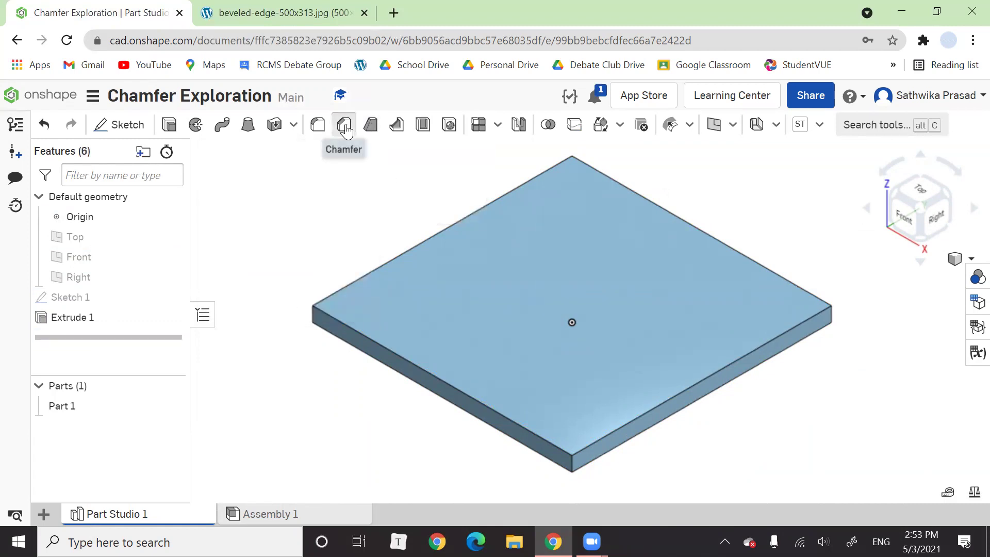
click(344, 128)
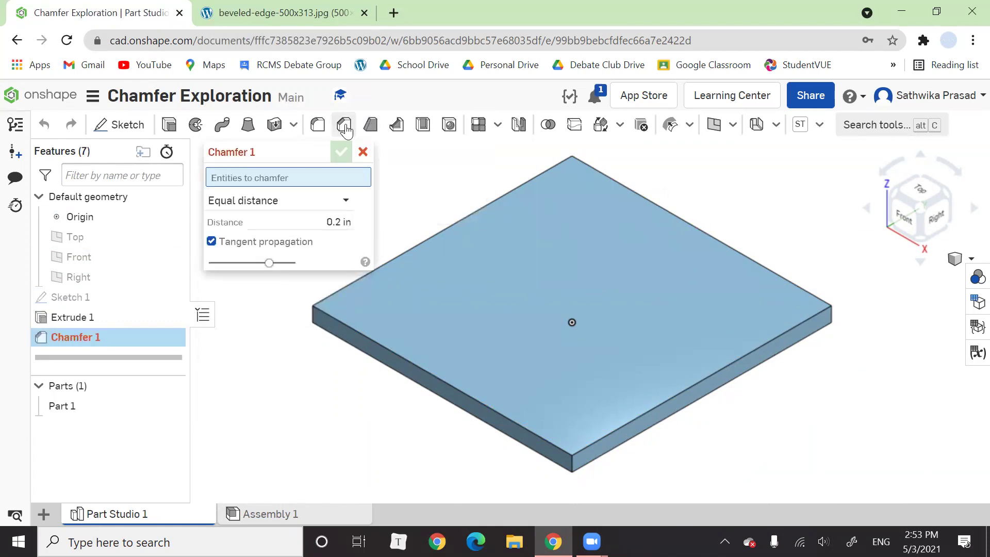
click(413, 248)
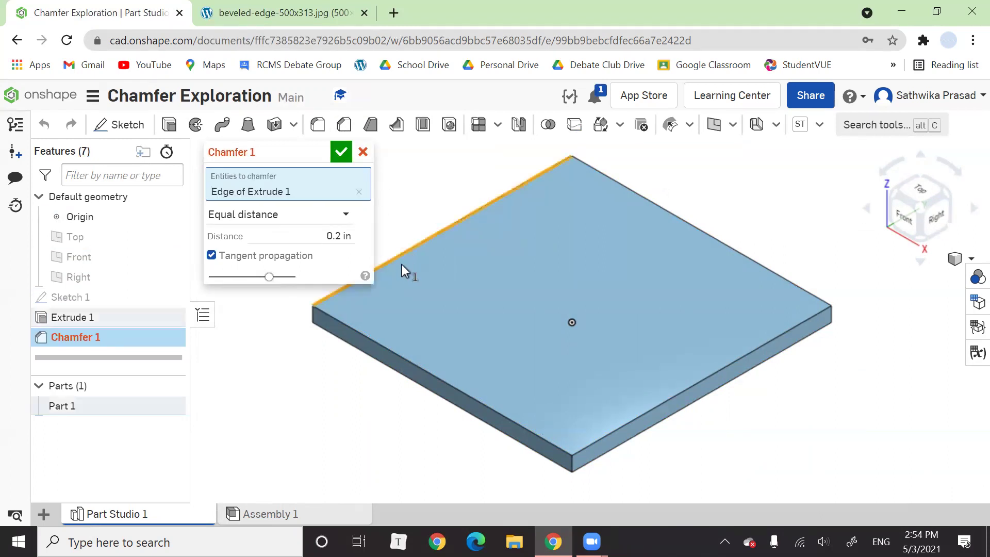
click(345, 324)
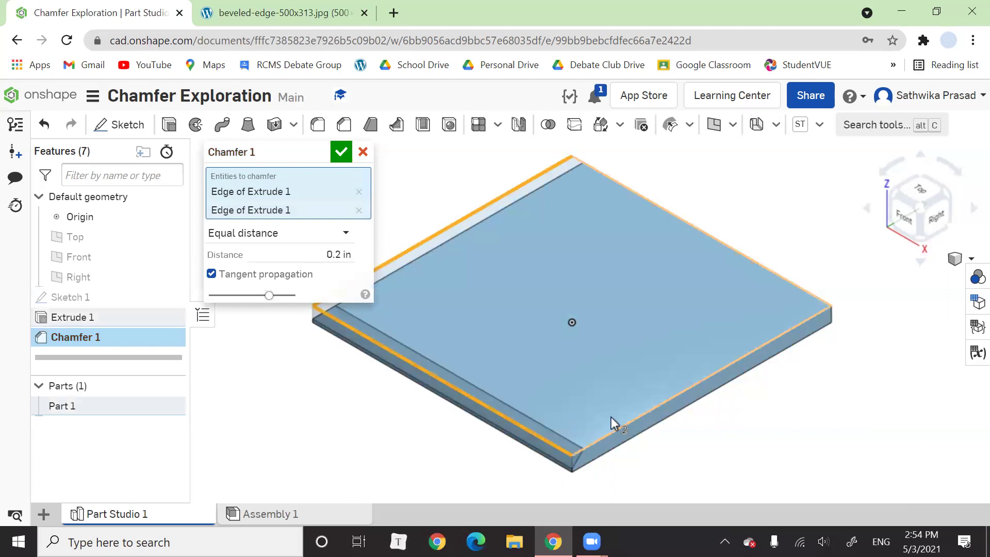
click(625, 431)
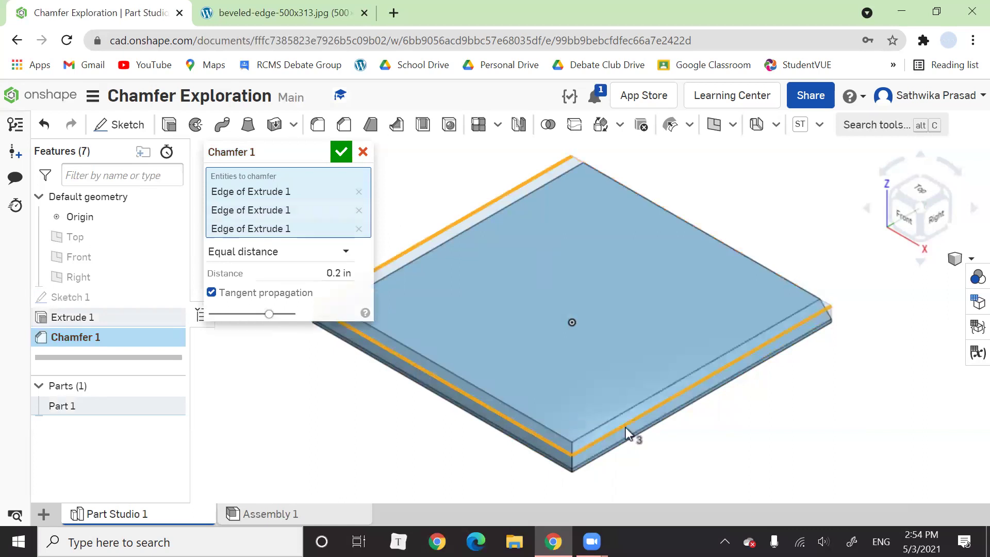
click(775, 273)
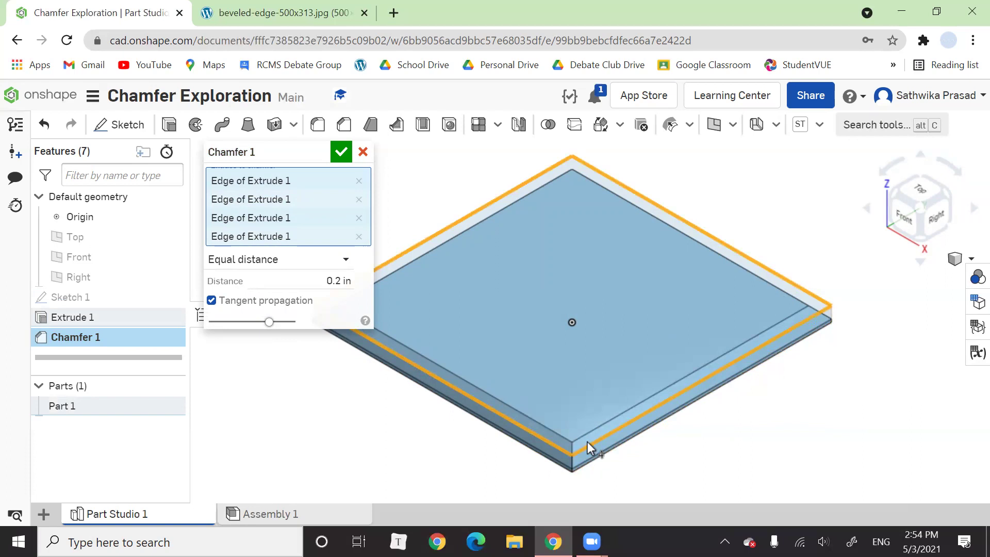
Step: Inspect the chamfer preview from the side and underneath, and set its distance to 1/4 in
click(968, 212)
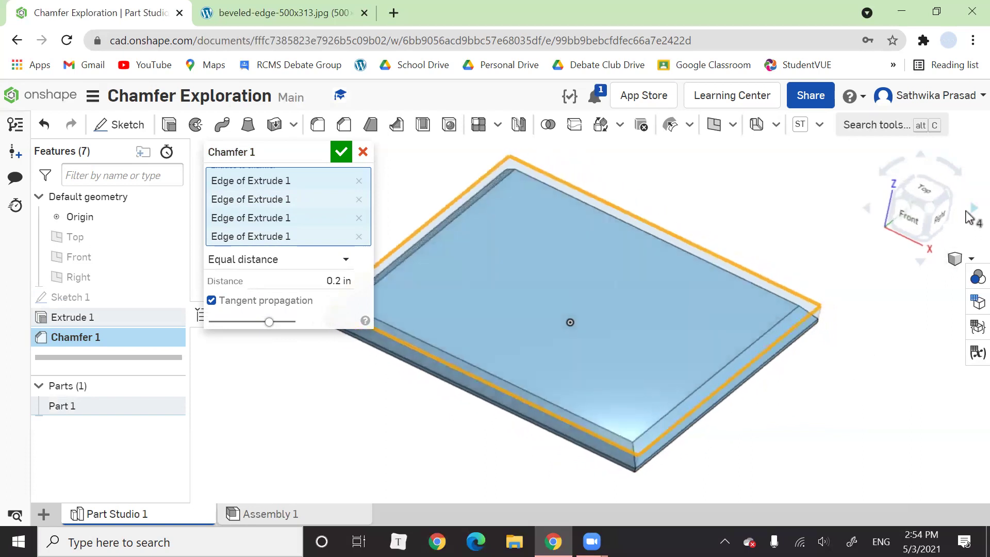
click(967, 214)
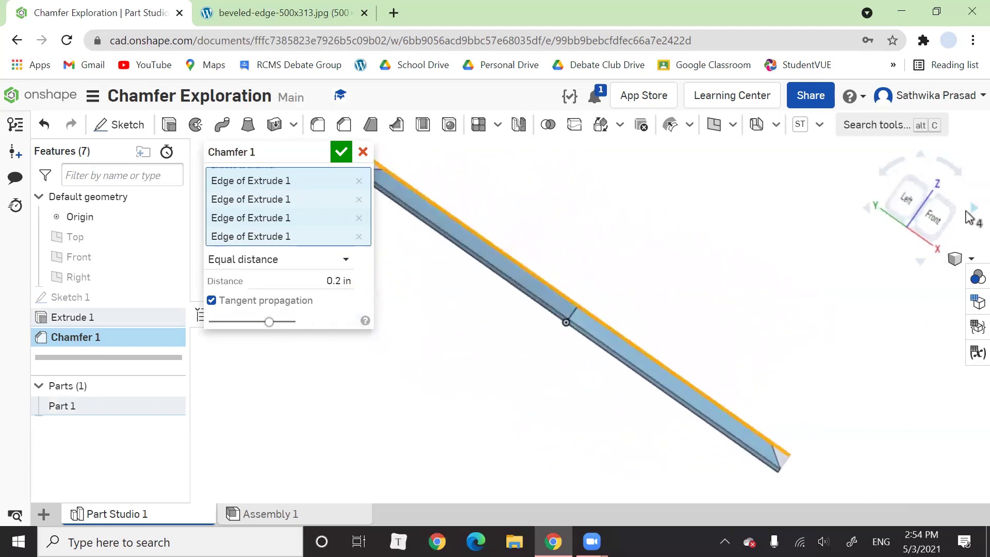
click(967, 214)
click(967, 214)
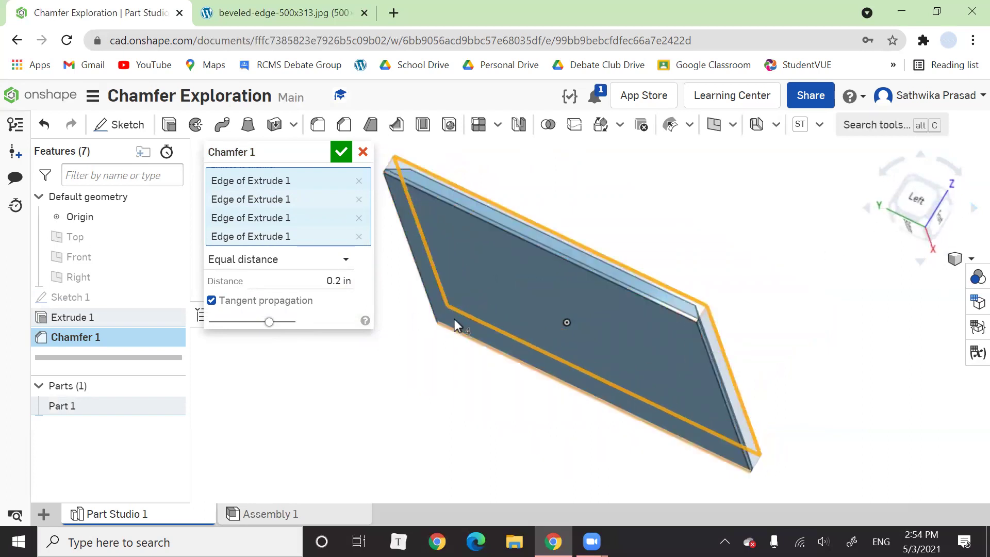
click(344, 283)
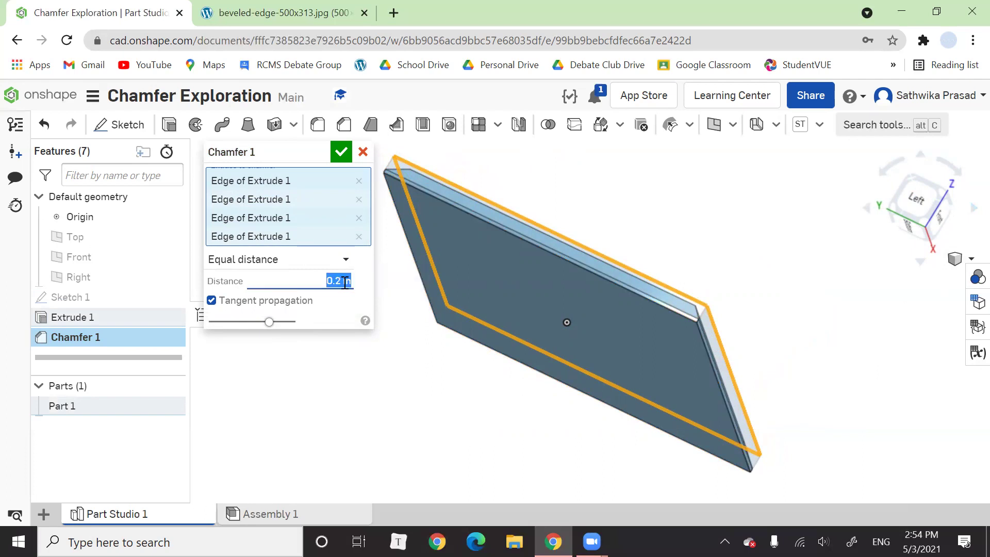
text(1/4)
key(Return)
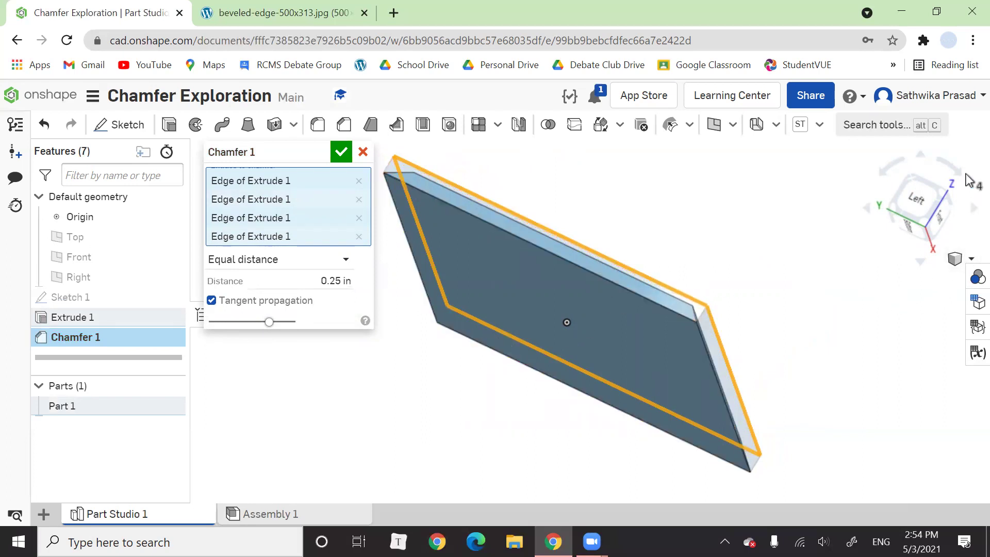
Step: Try a chamfer distance of 0.5 in on the plate's upper edges in the isometric view
click(971, 258)
click(928, 244)
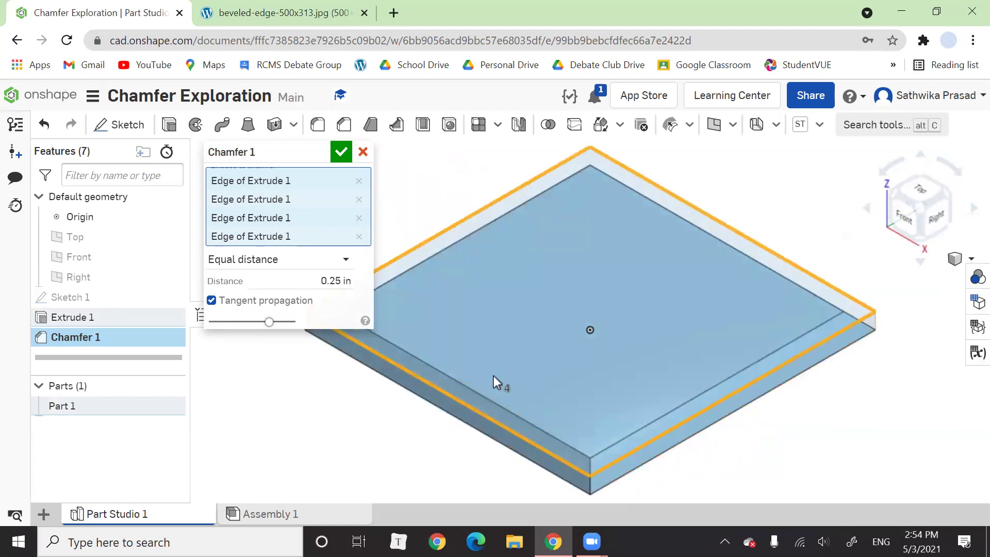
click(347, 279)
key(BackSpace)
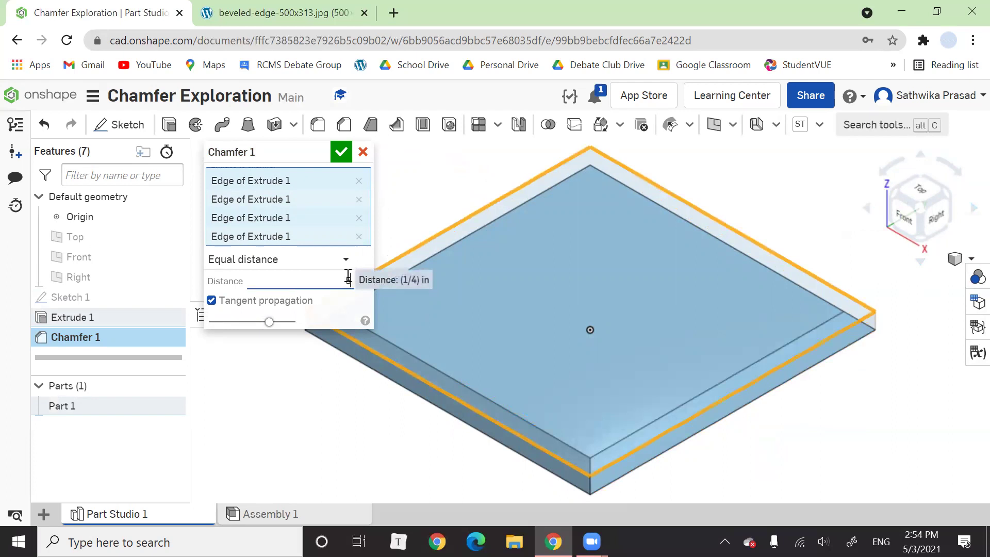
text(0.5)
key(Return)
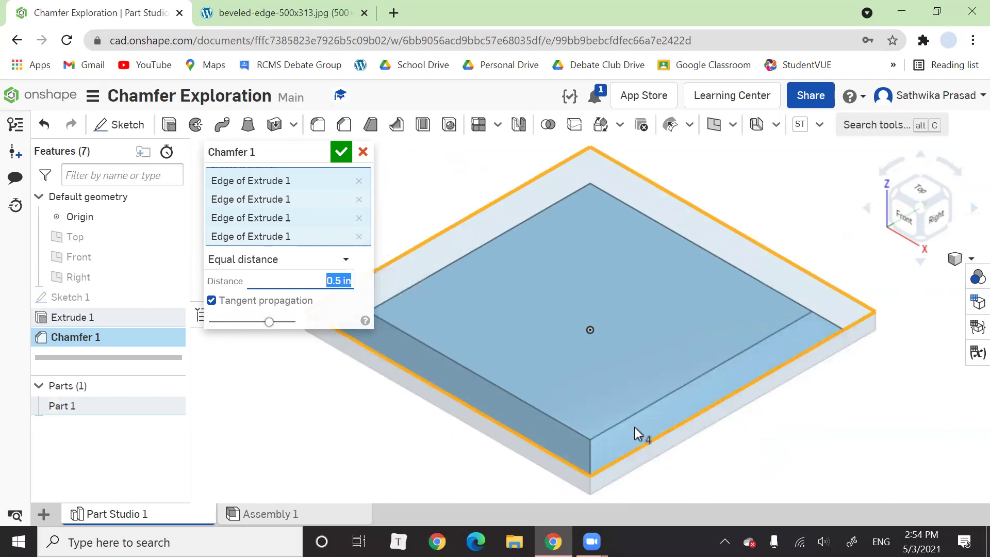
Step: Set the chamfer distance to 0.25 in and accept the chamfer
text(0.25)
key(Return)
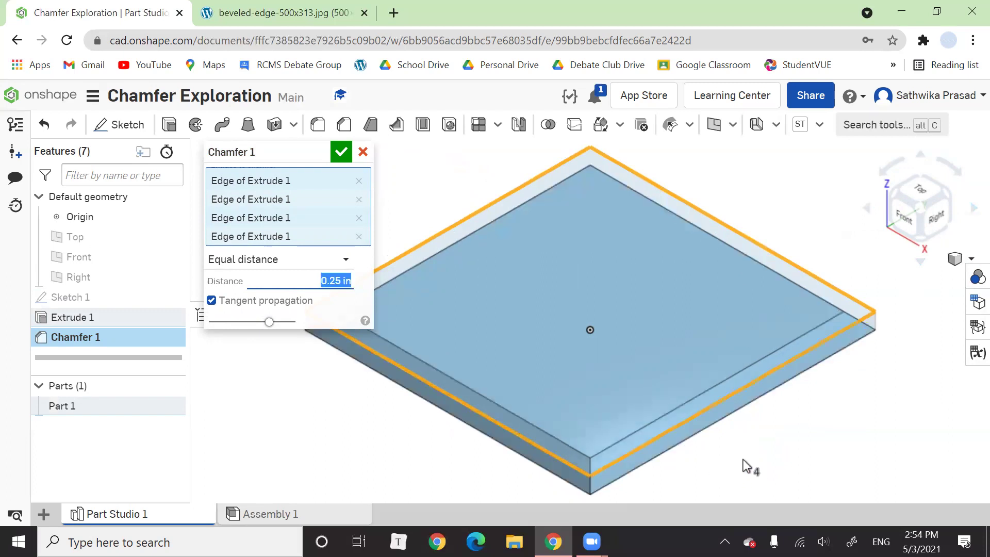
click(340, 152)
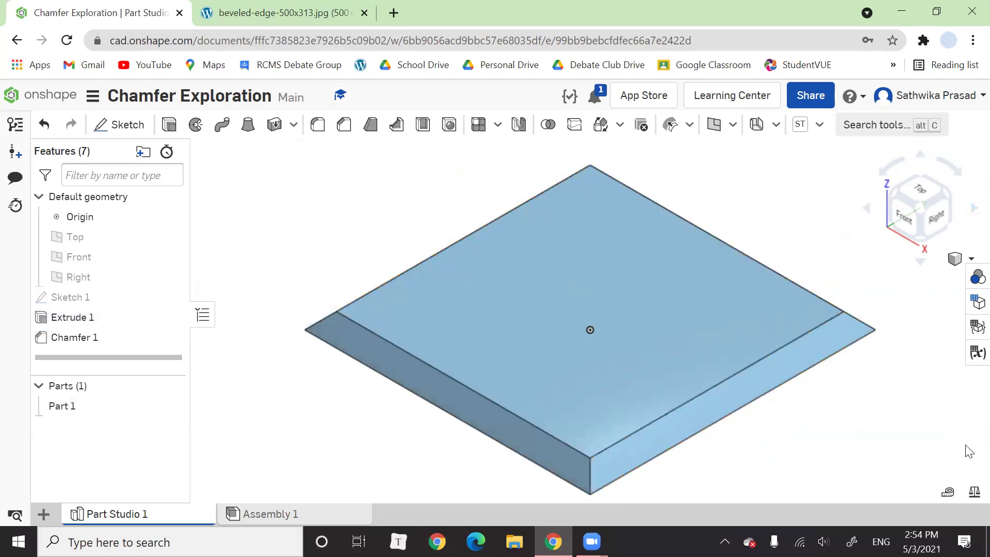